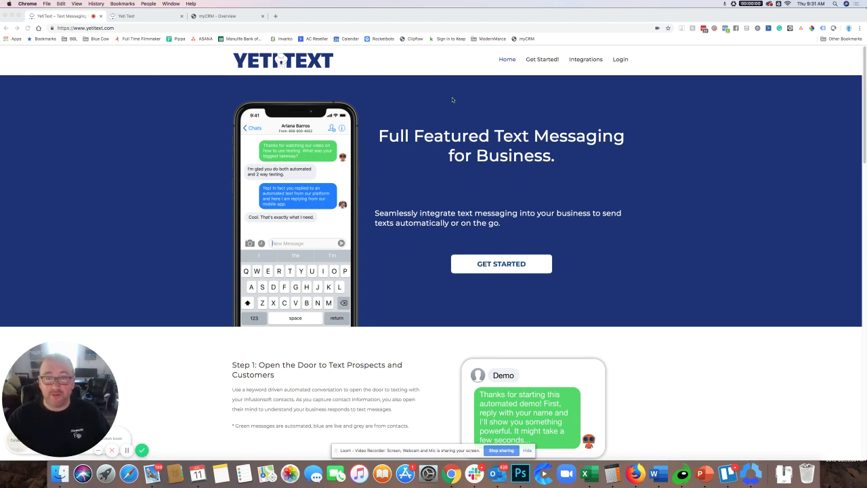
Step: Switch to the Yeti Text dashboard showing Quick Stats: one team member, zero messages, chats and calls
scroll(505, 276, down, 15)
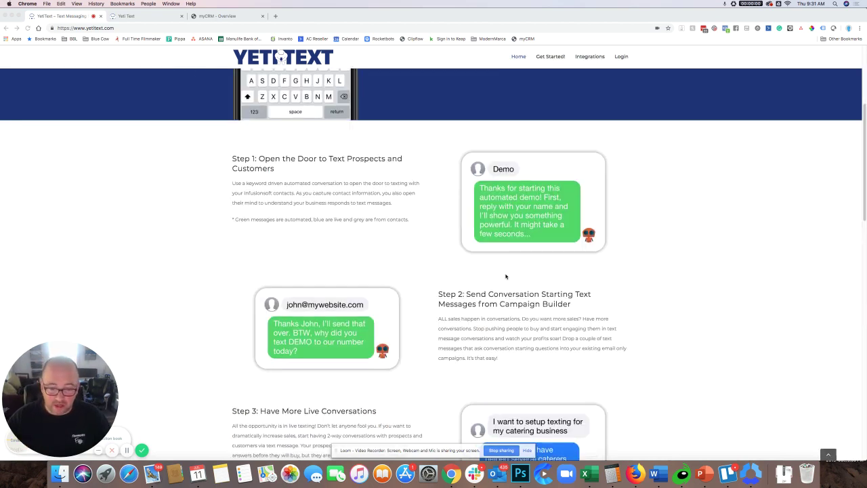
scroll(505, 276, up, 15)
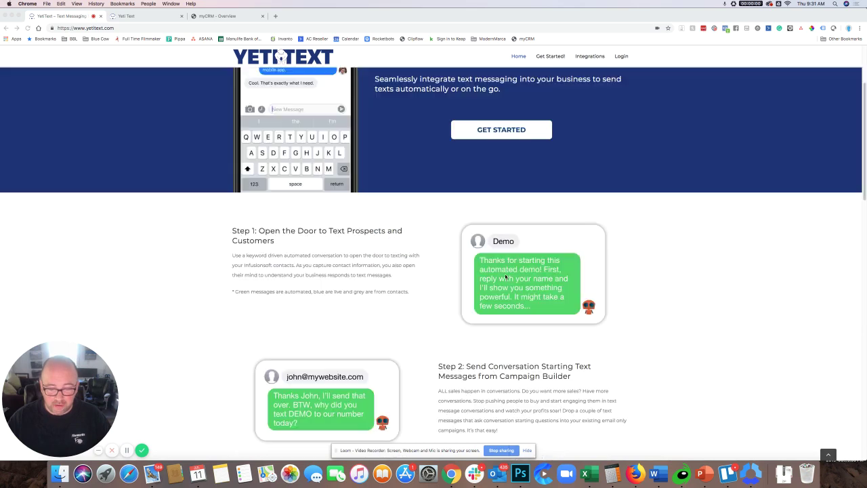
click(145, 18)
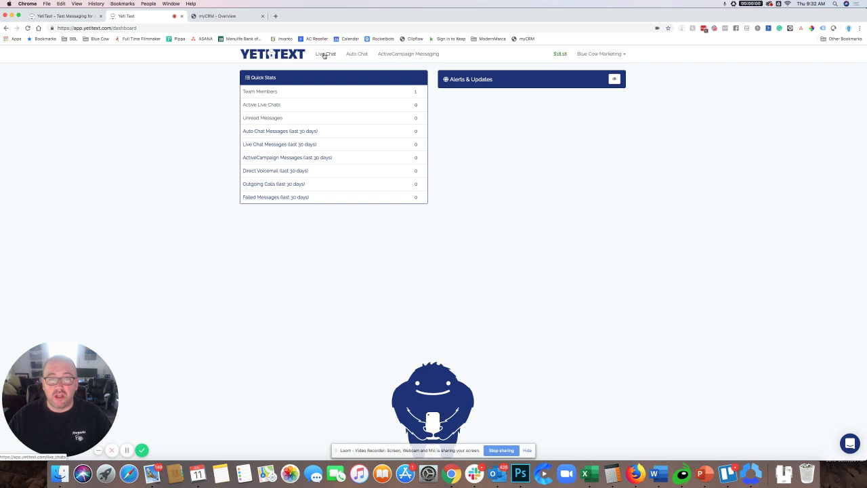
Step: Open the Live Chat inbox, which lists no chats yet
click(325, 55)
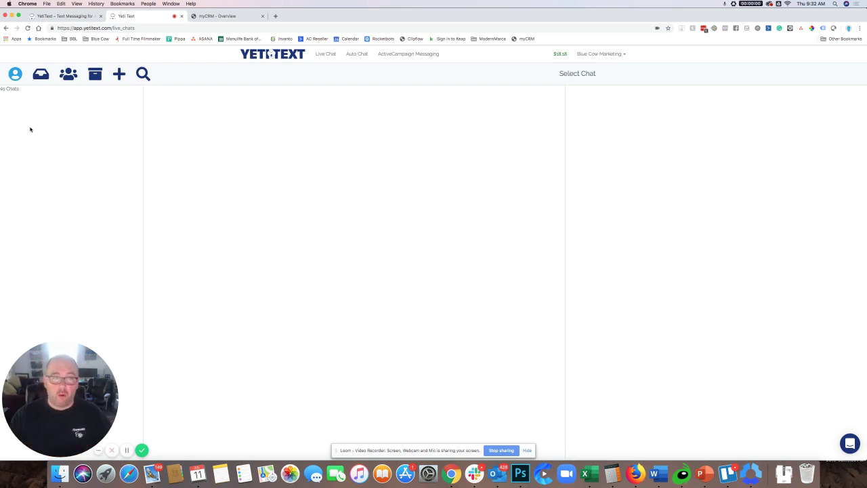
Step: Open Auto Chat to see the 'Consult' keyword chat with its number and post URL
click(357, 54)
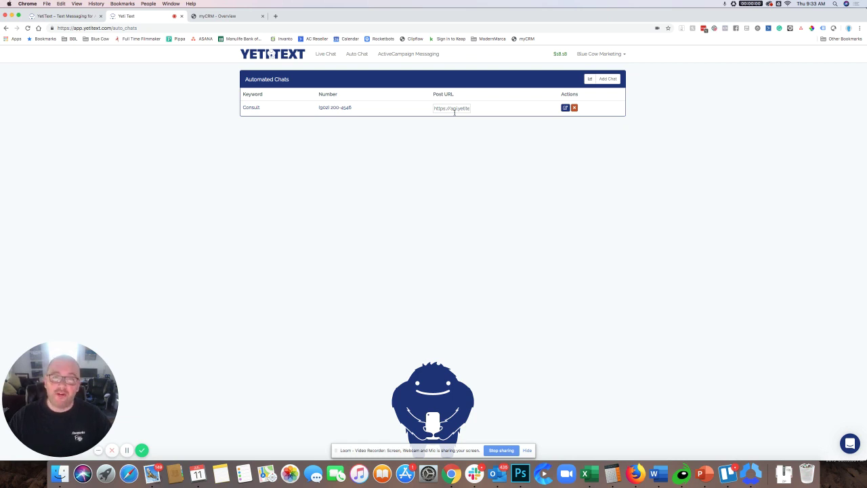
Step: Open the ActiveCampaign Messaging page with its still-empty message list
click(415, 54)
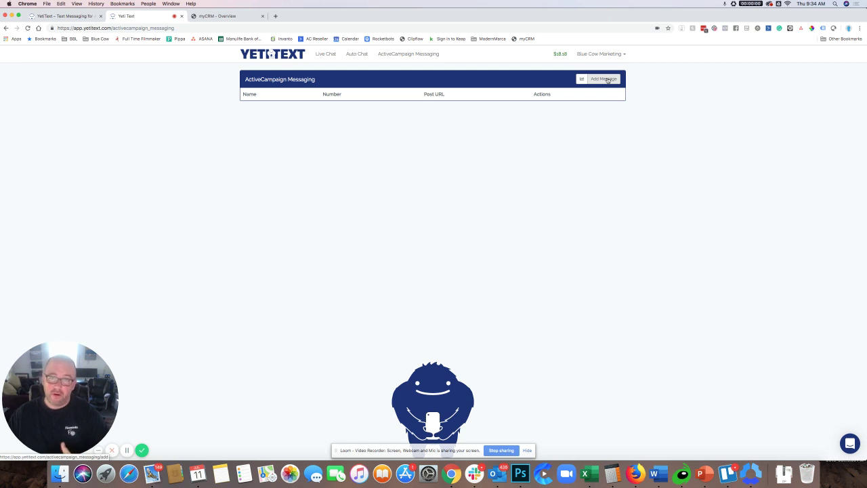
Step: Start a new ActiveCampaign message labelled 'Ask for Booking Consult'
click(607, 79)
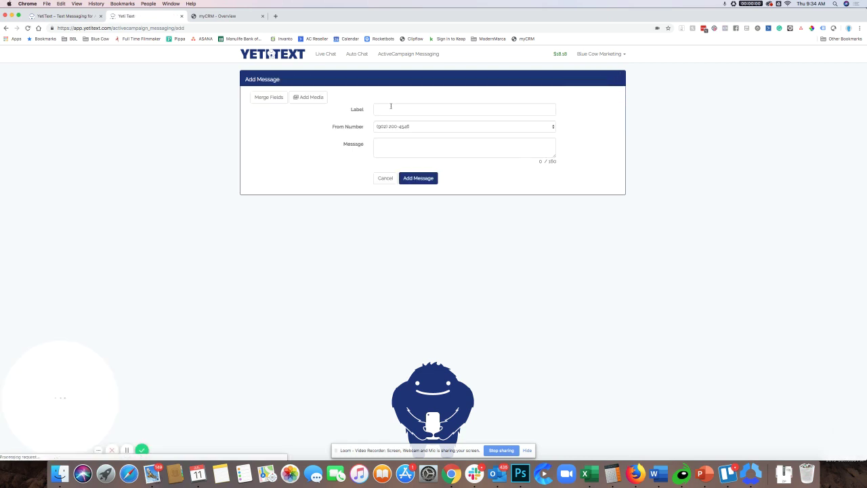
click(391, 109)
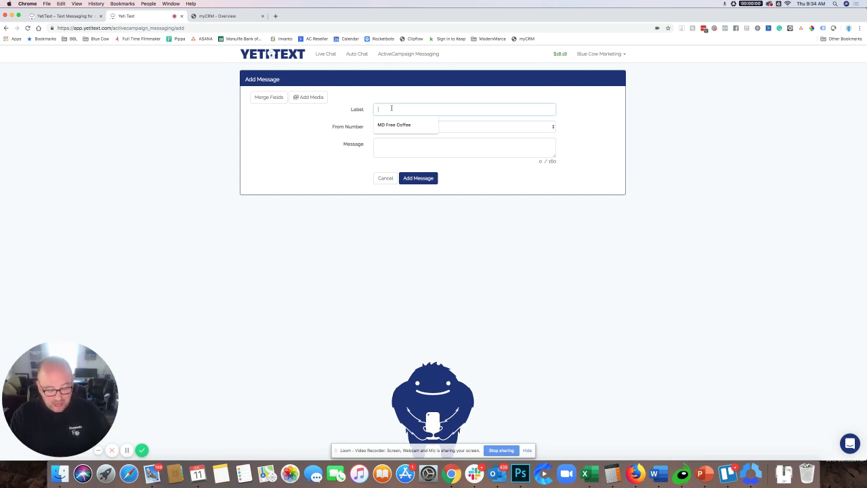
text(Ask for)
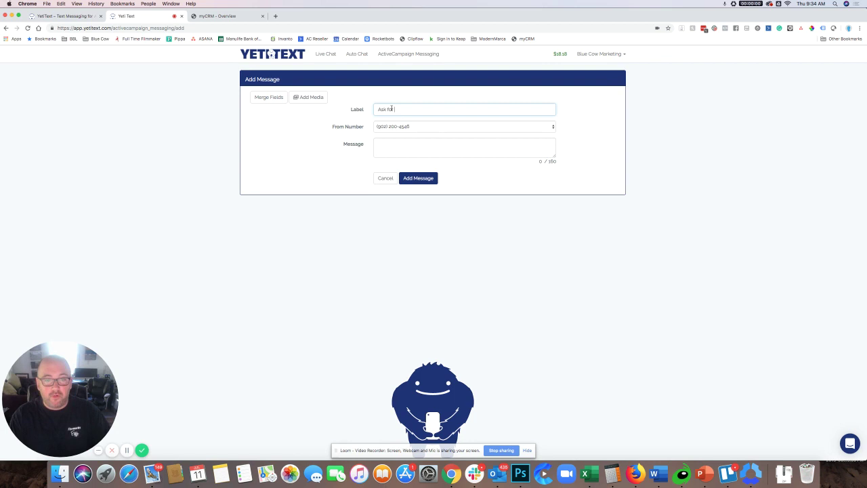
text( Booking)
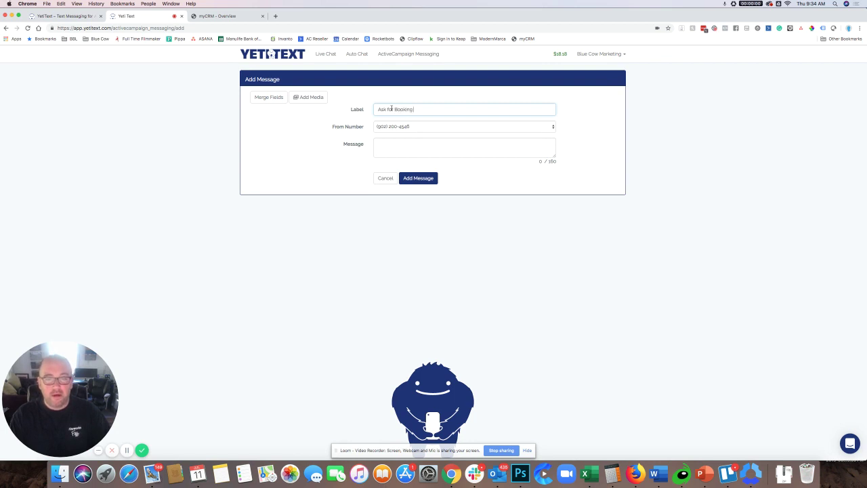
text( Consult)
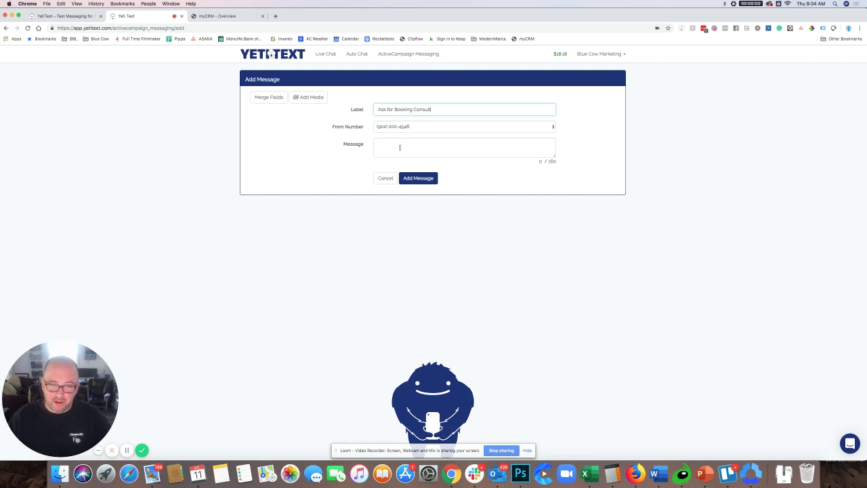
Step: Begin the message text with 'Hello' followed by the First Name merge field
click(399, 147)
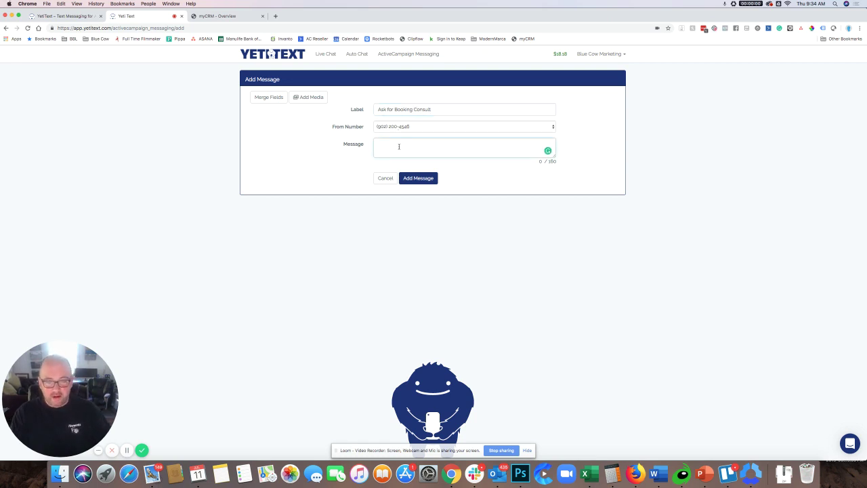
text(Hello)
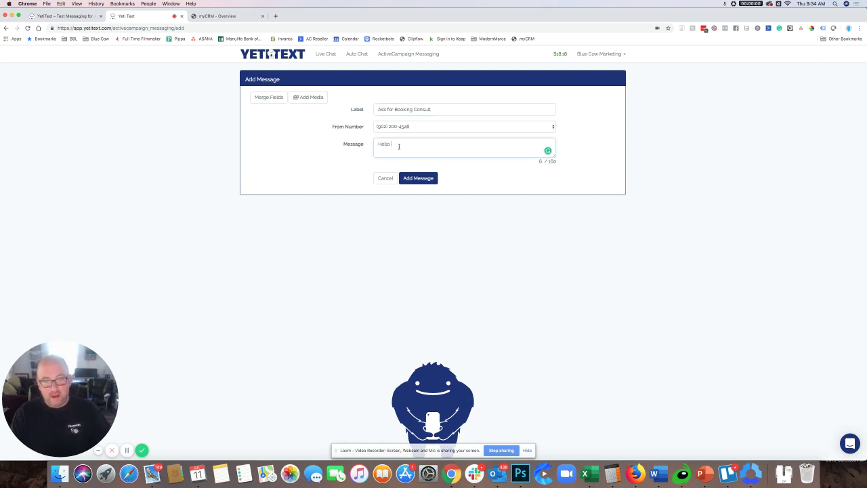
click(263, 98)
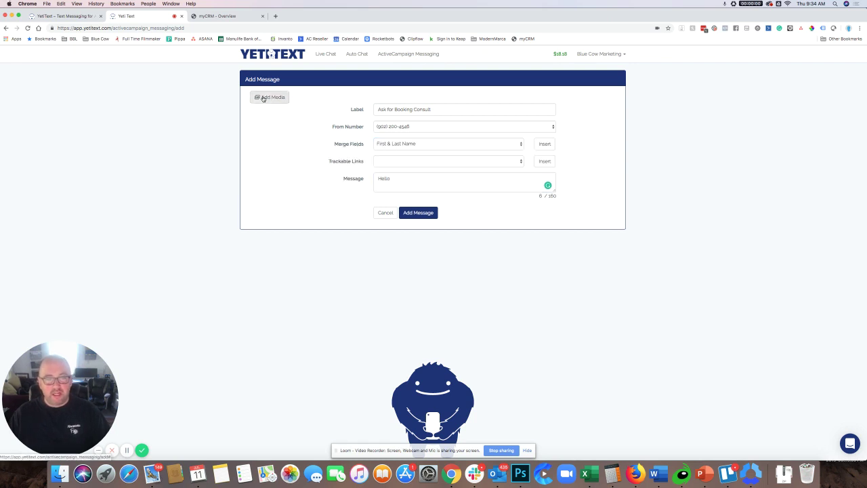
click(413, 144)
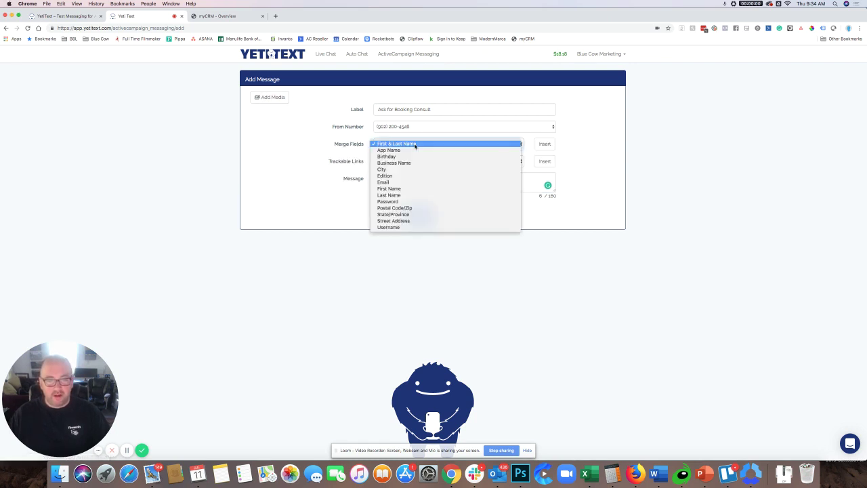
click(409, 189)
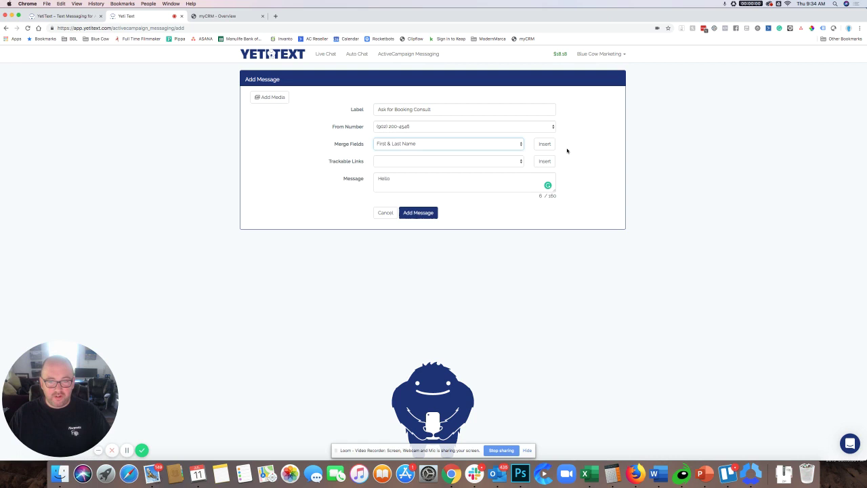
click(544, 145)
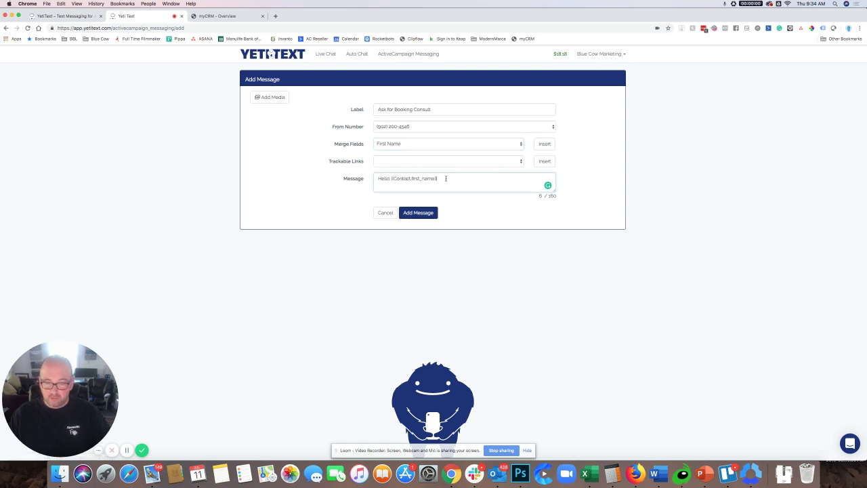
Step: Continue with ', hope you're having a great day. I'd love to have a call with you. Book a time here'
text(, ho)
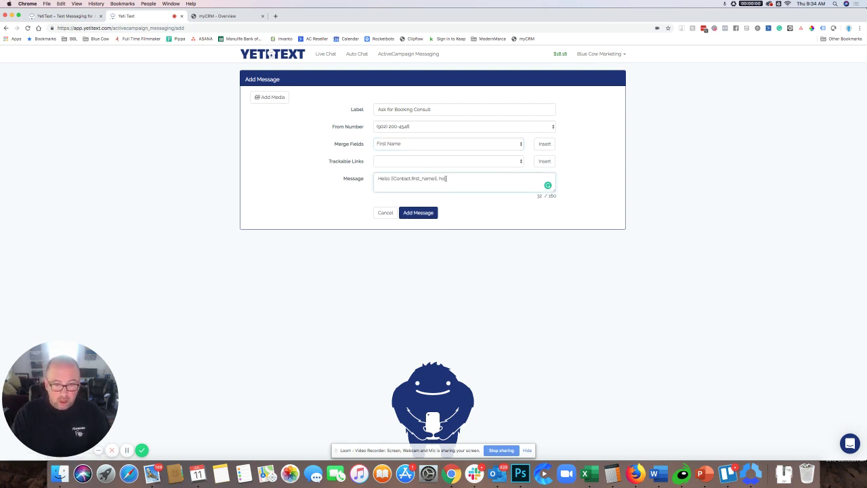
text(pe you're having)
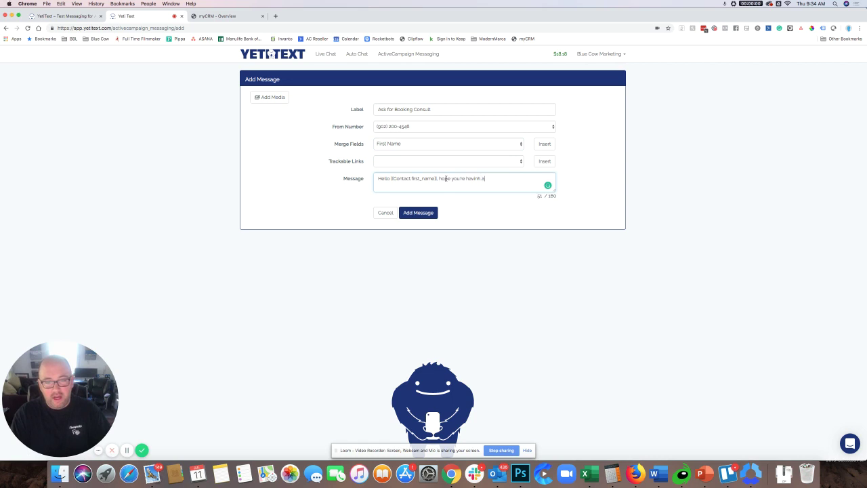
text( a )
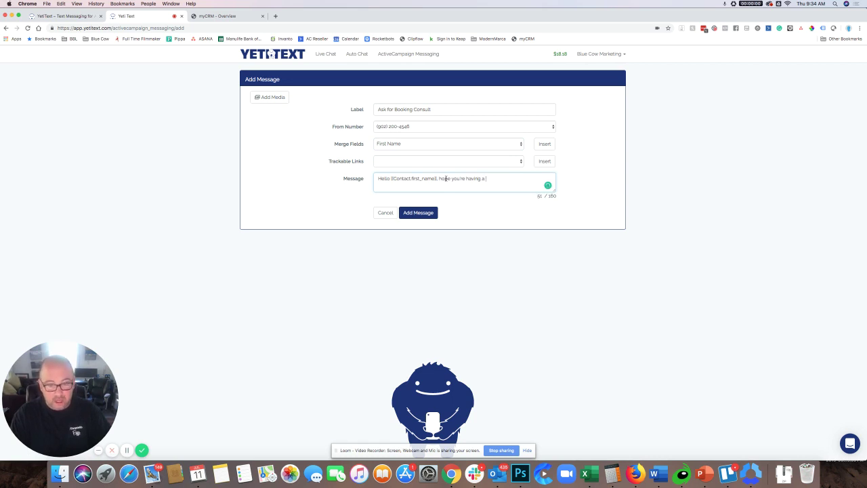
text(great day. I)
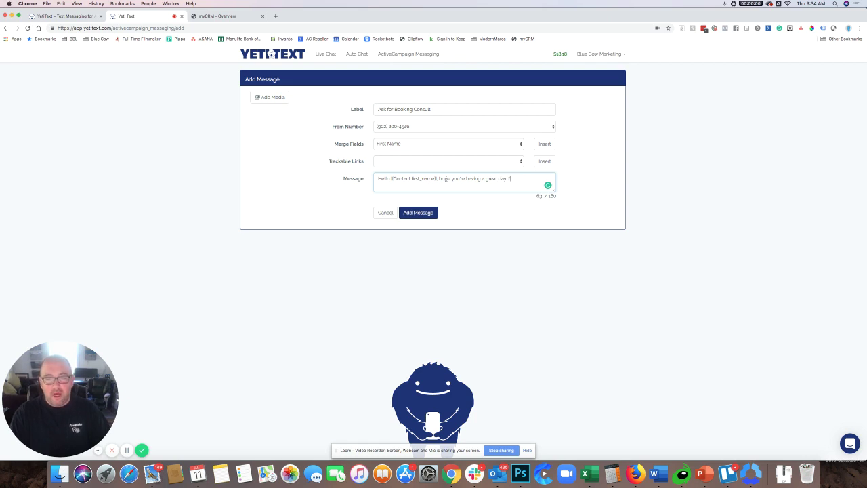
text('d love)
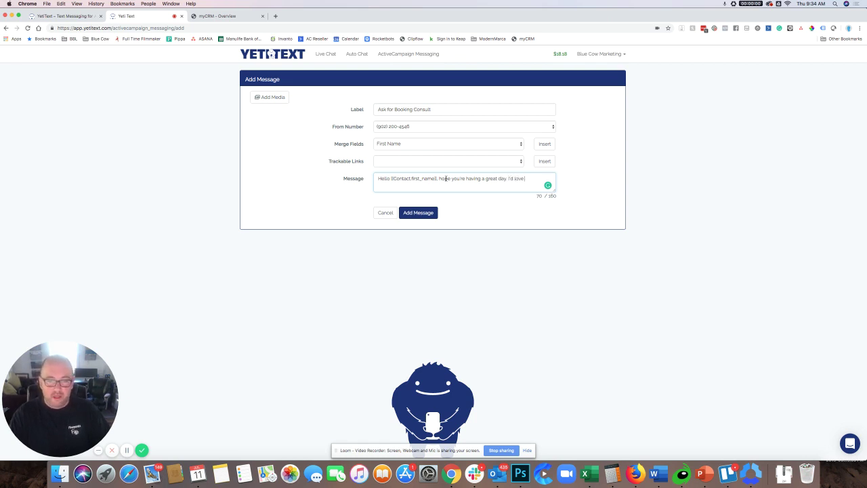
text( to ha)
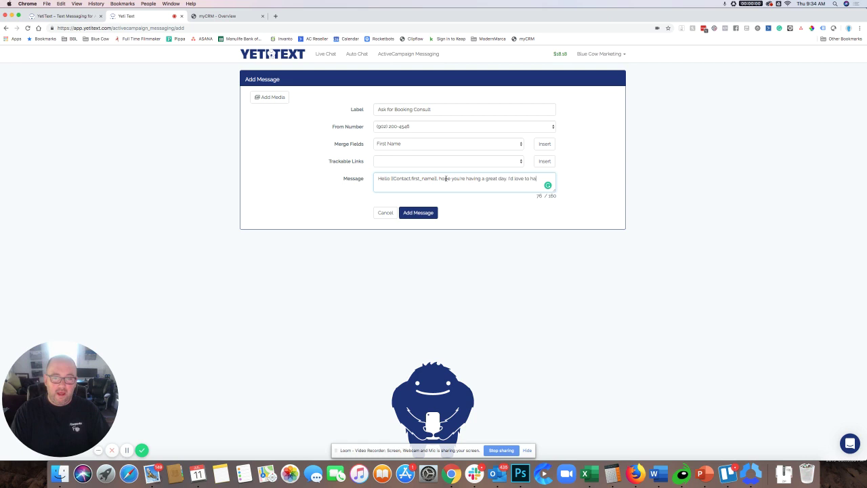
text(ve a call with you)
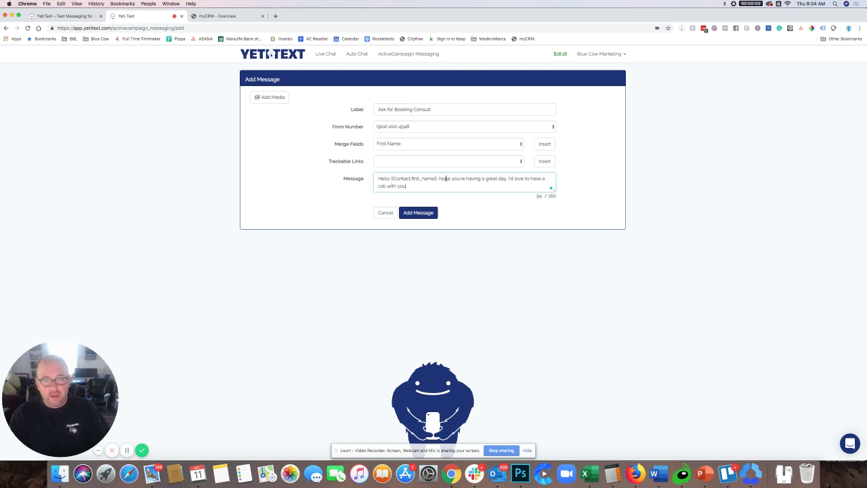
text(. Why)
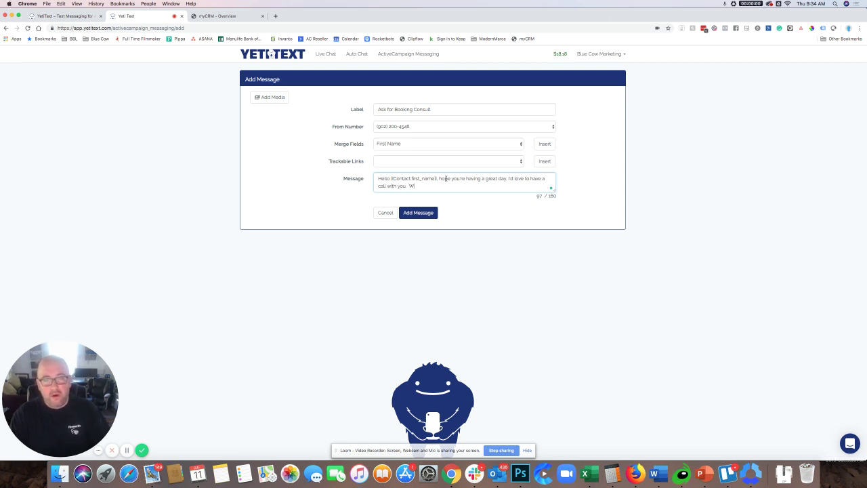
key(BackSpace)
key(BackSpace)
key(BackSpace)
text(B)
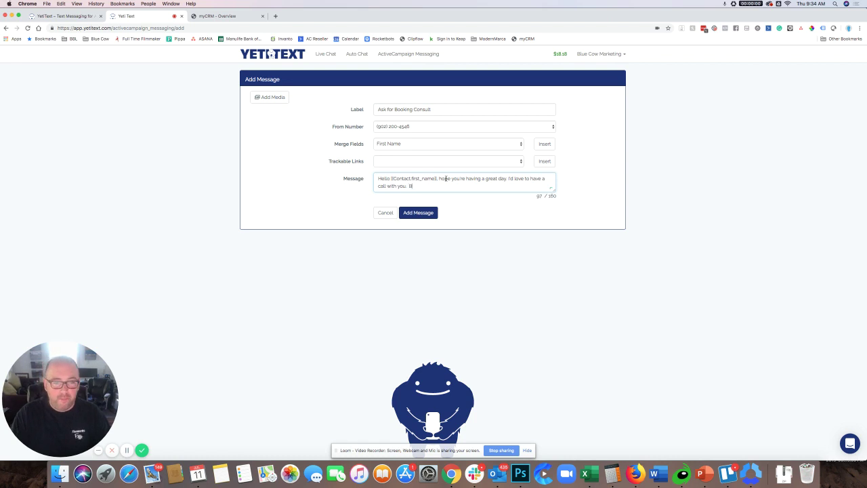
text(ook a time here.)
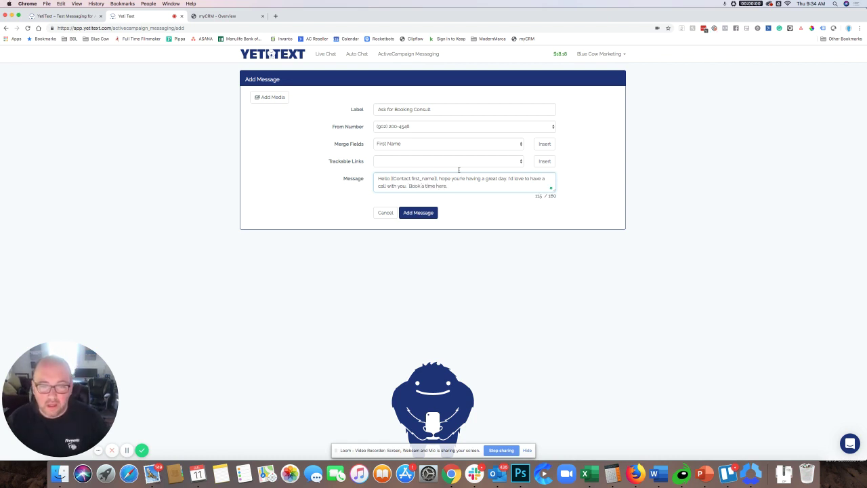
click(423, 145)
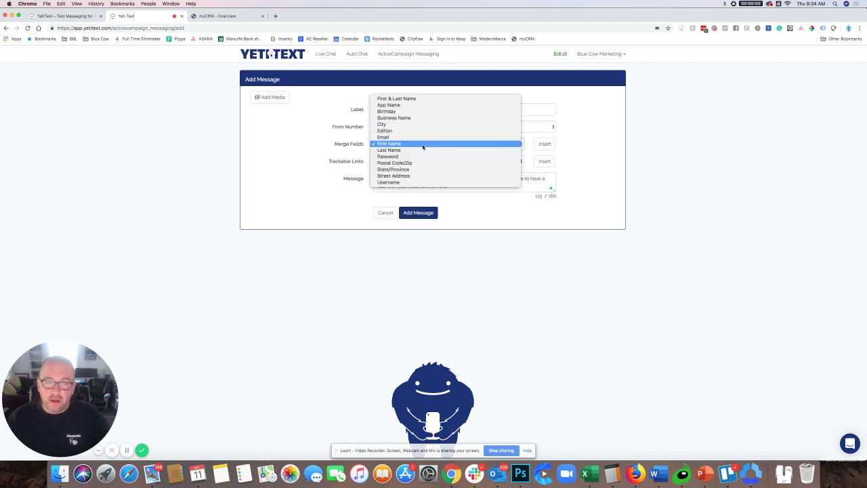
click(588, 140)
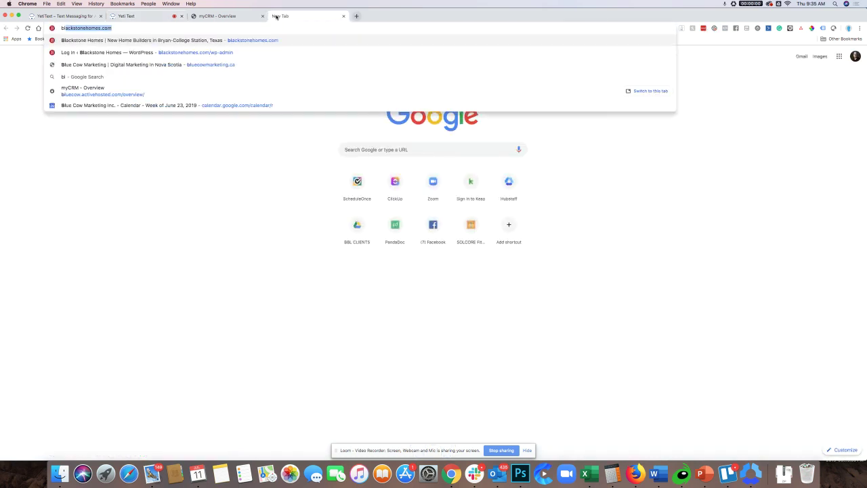
Step: Load bluecowmarketing.ca's Free Consult page in a new tab, then return to the Yeti Text draft
text(uecowmarketing.ca)
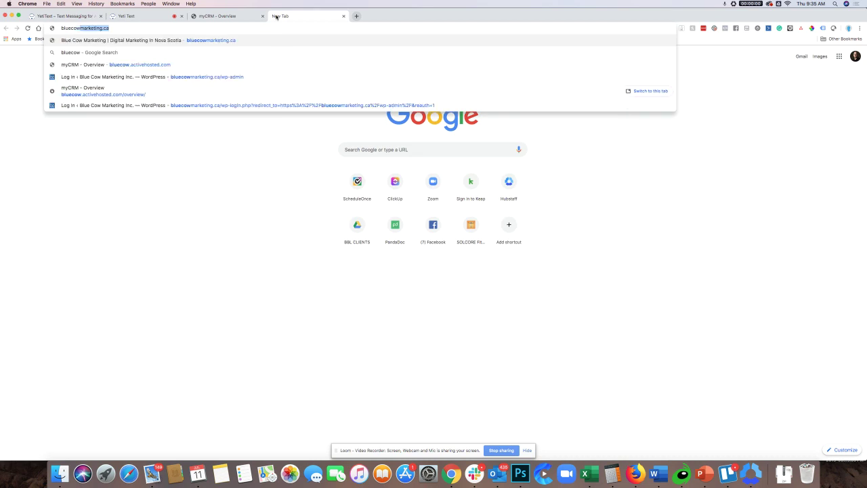
key(Return)
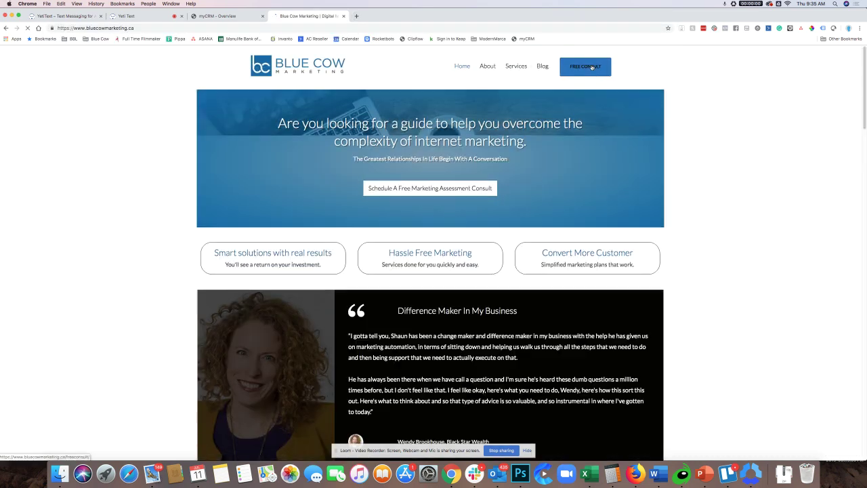
click(591, 67)
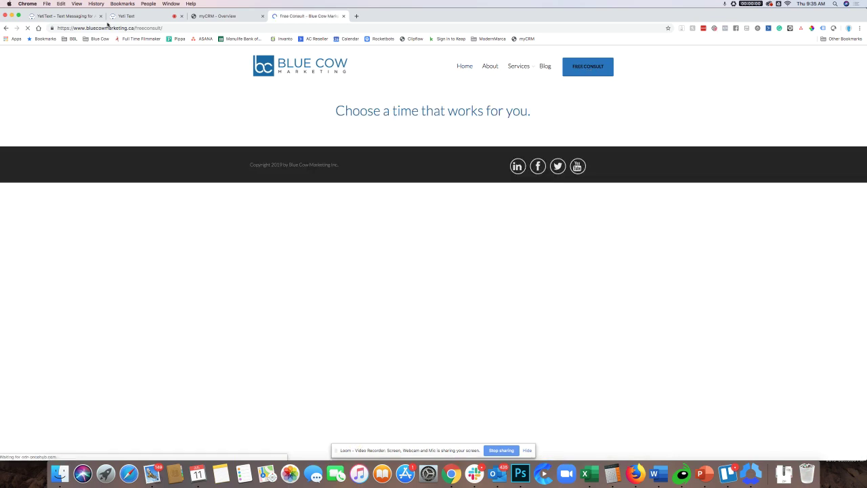
click(226, 17)
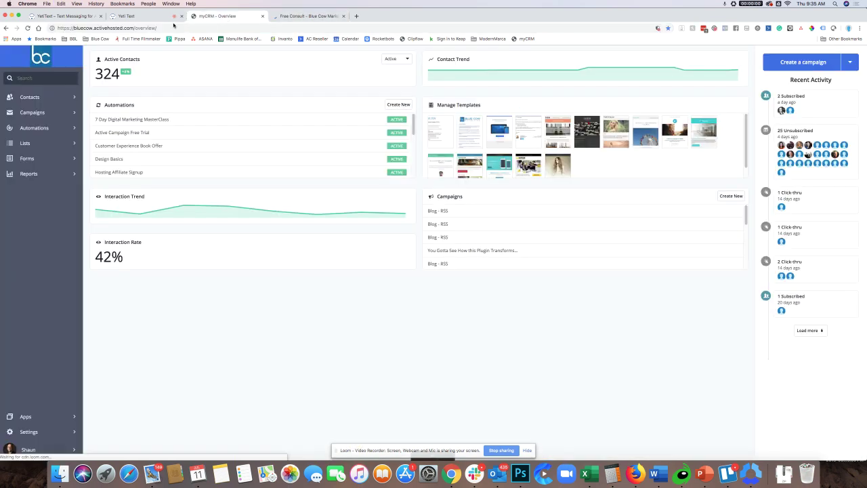
click(138, 19)
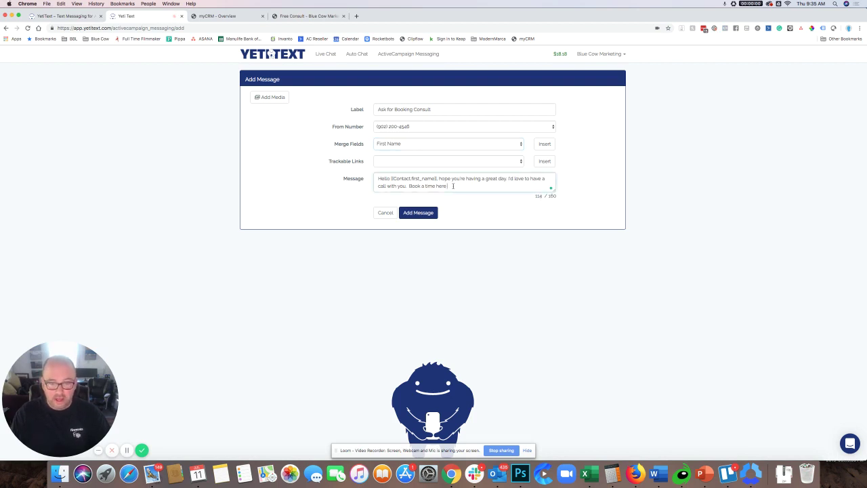
Step: Replace the trailing period with the pasted free consult link and save the message
key(BackSpace)
text(- https://www.bluecowmarketing.ca/freeconsult/)
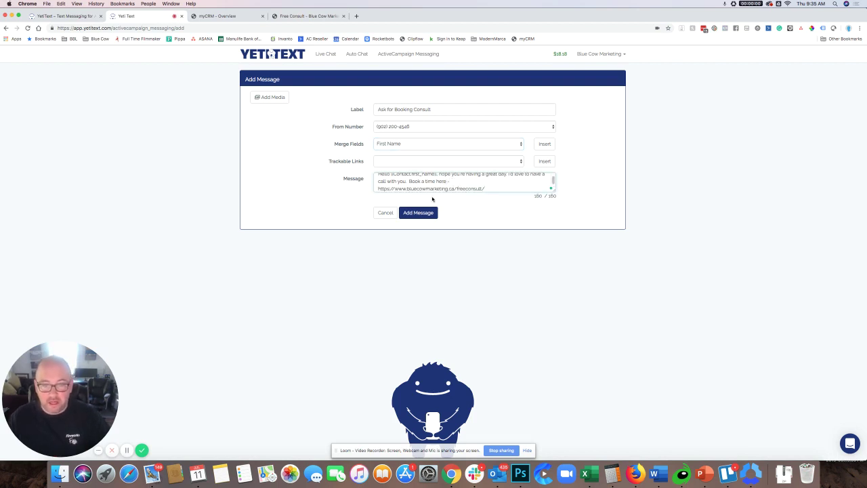
click(422, 214)
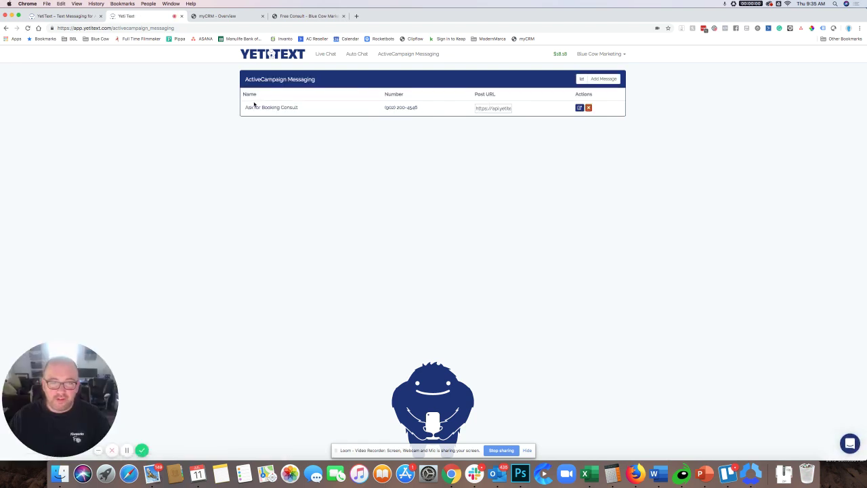
Step: Copy the saved message's webhook post URL and go to ActiveCampaign's Automations list
click(481, 109)
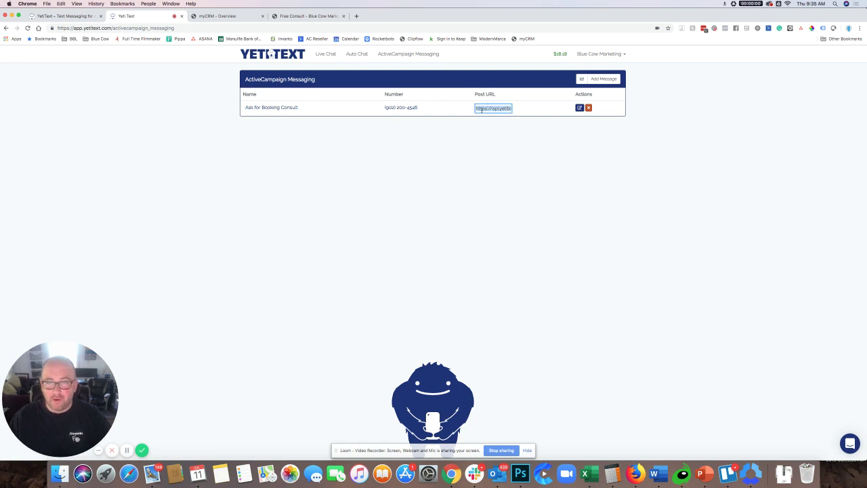
right_click(484, 109)
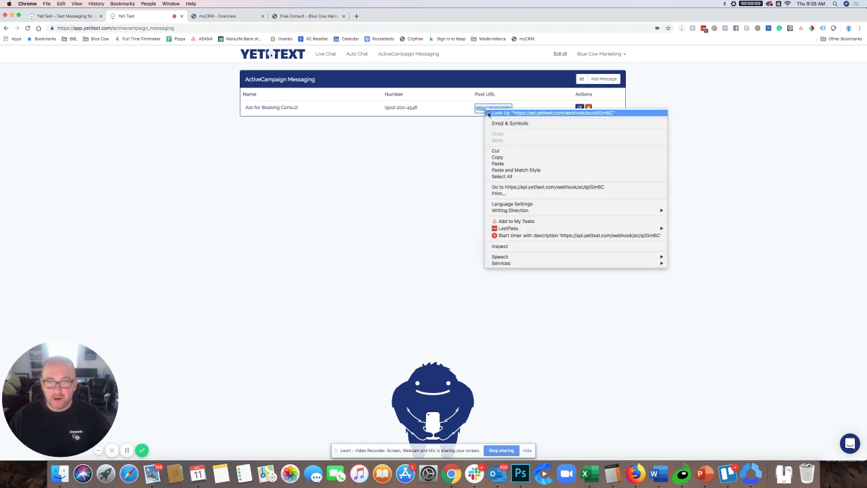
click(505, 158)
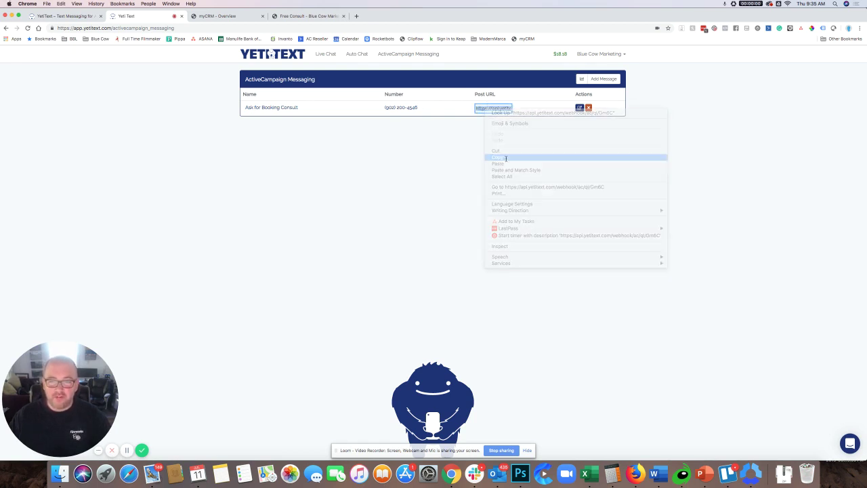
click(229, 16)
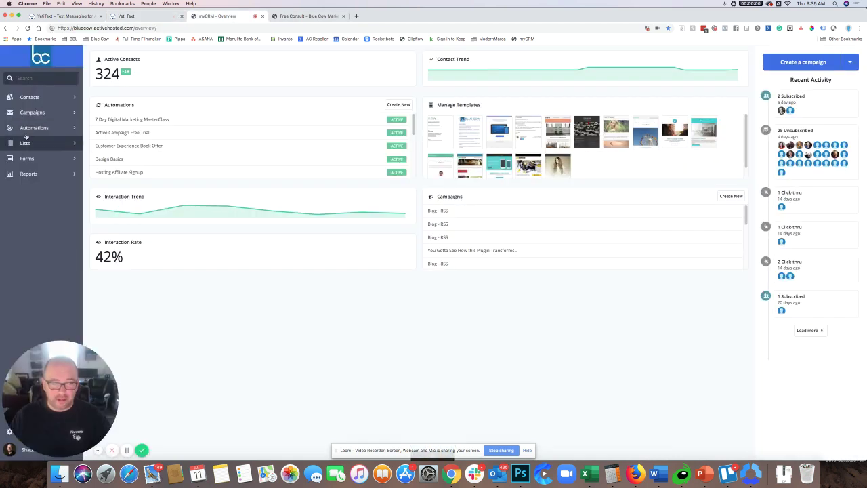
click(62, 129)
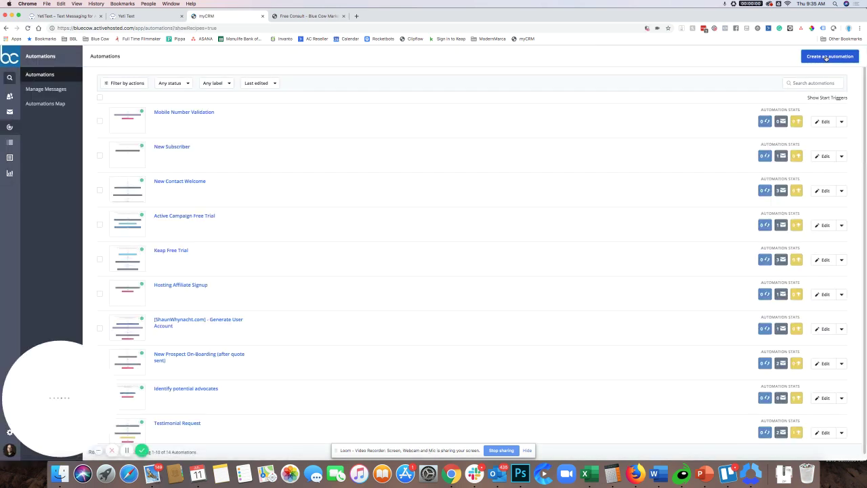
Step: Create a new automation (Automation 15) starting from scratch
click(827, 58)
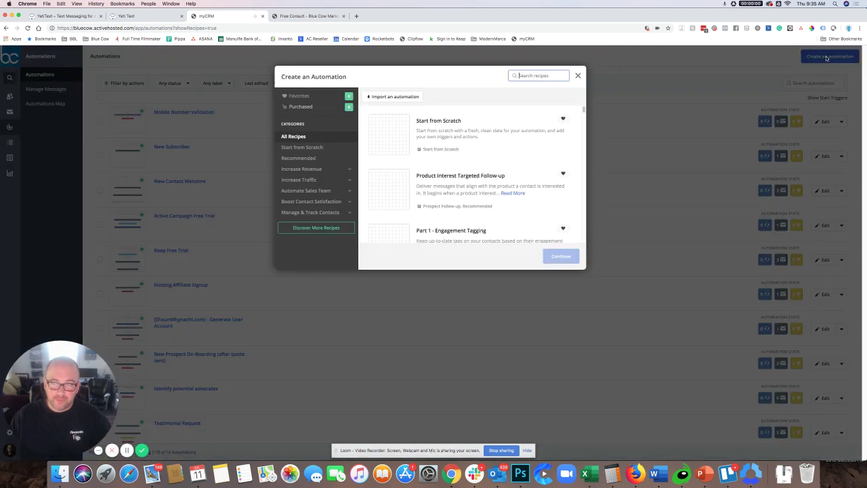
click(386, 150)
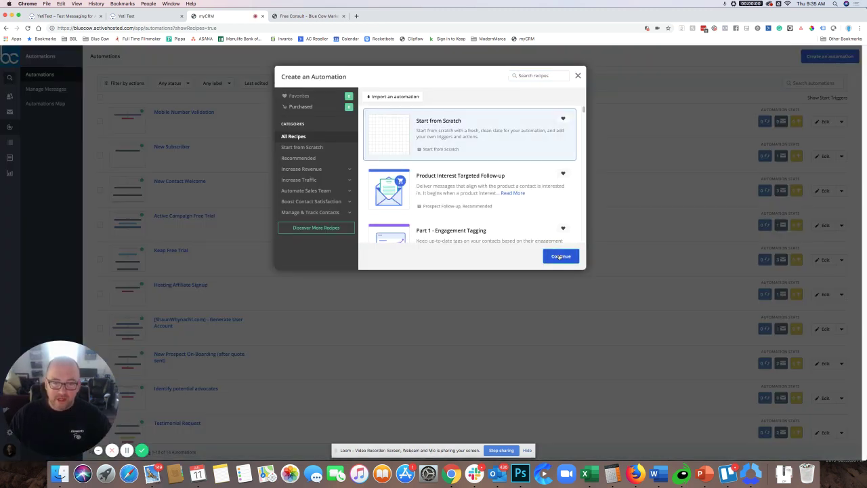
click(560, 256)
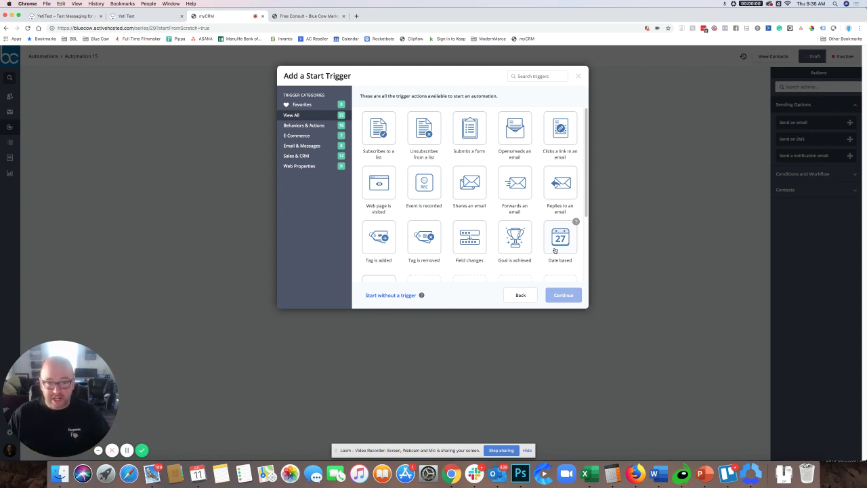
Step: Without a trigger, add a Webhook action posting to the copied Yeti Text URL and save it
click(389, 296)
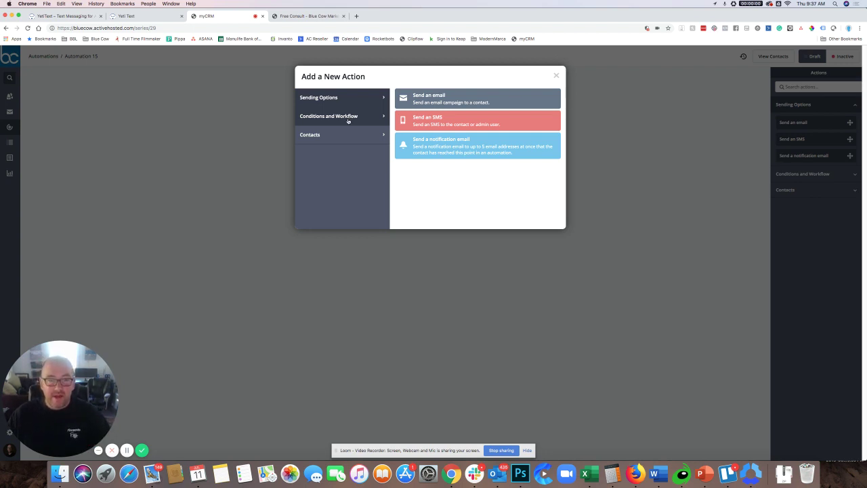
click(348, 120)
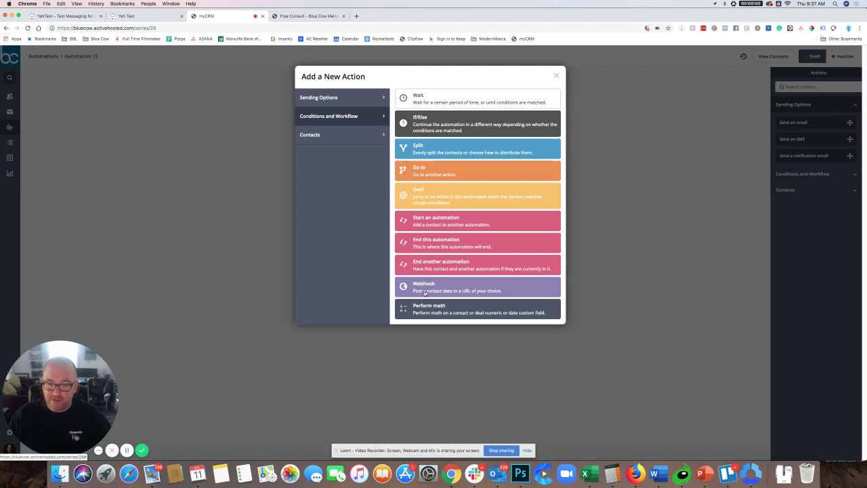
click(479, 289)
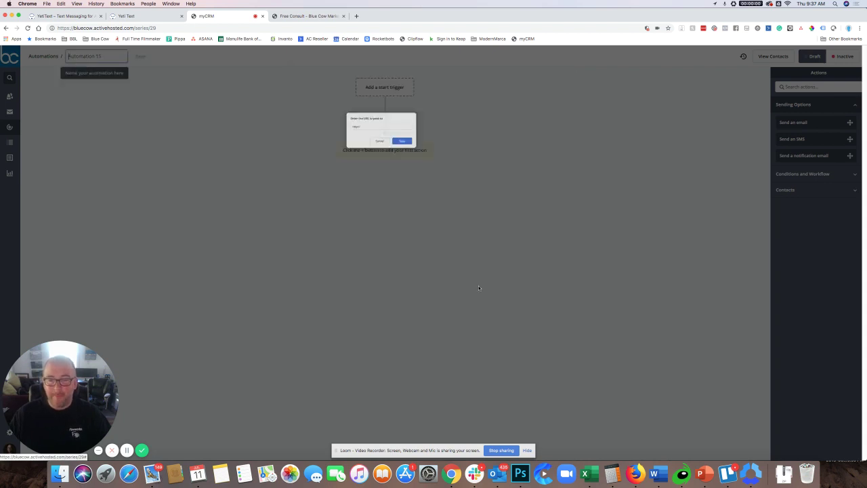
click(342, 125)
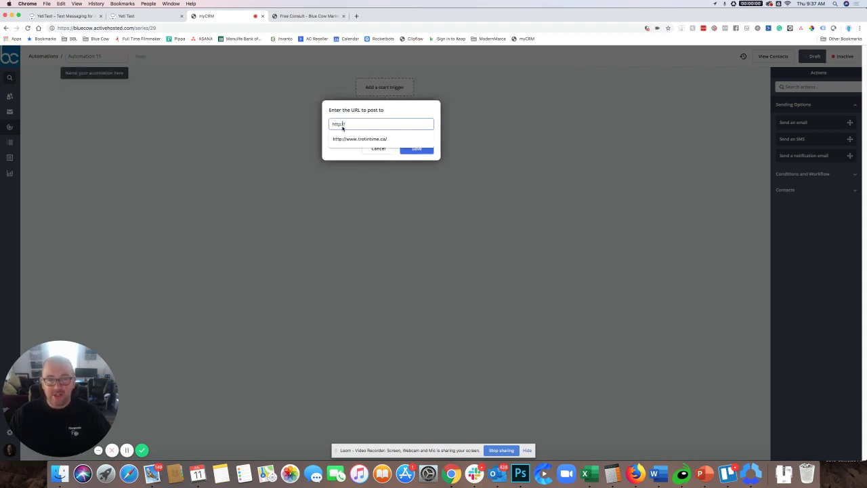
right_click(342, 126)
click(339, 126)
key(super+a)
right_click(339, 126)
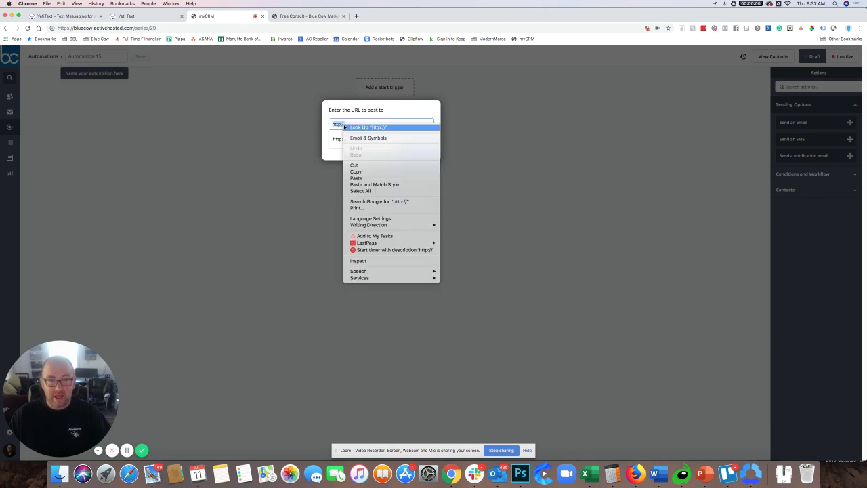
click(357, 178)
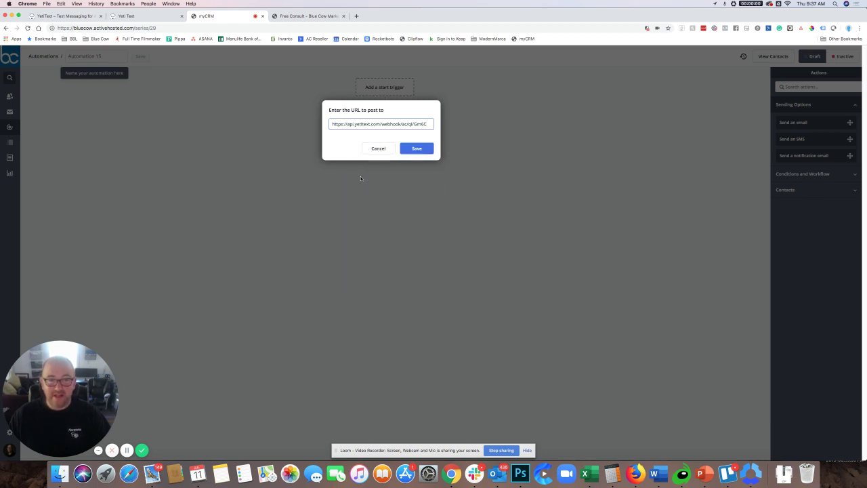
click(416, 151)
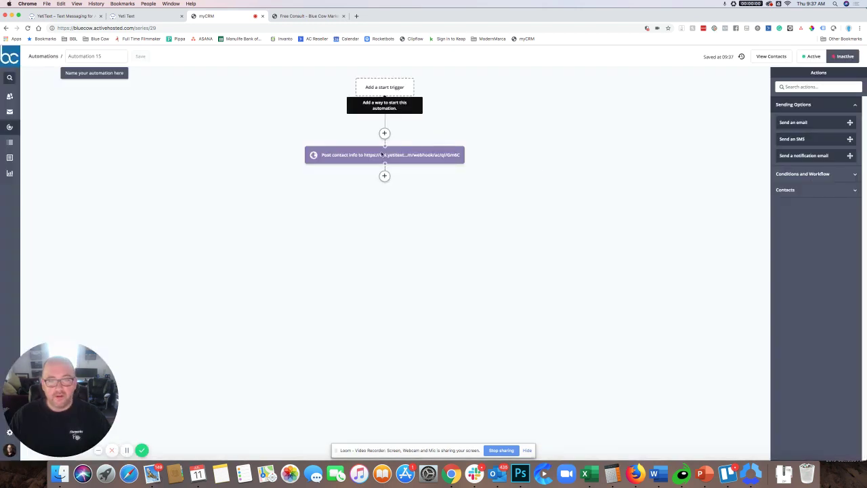
Step: Rename the automation to 'Yeti Text Demo'
click(103, 60)
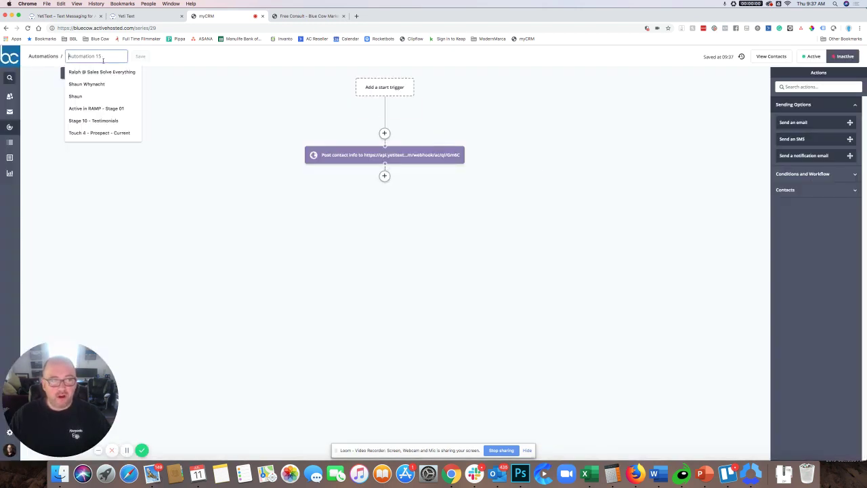
text(Yeti T)
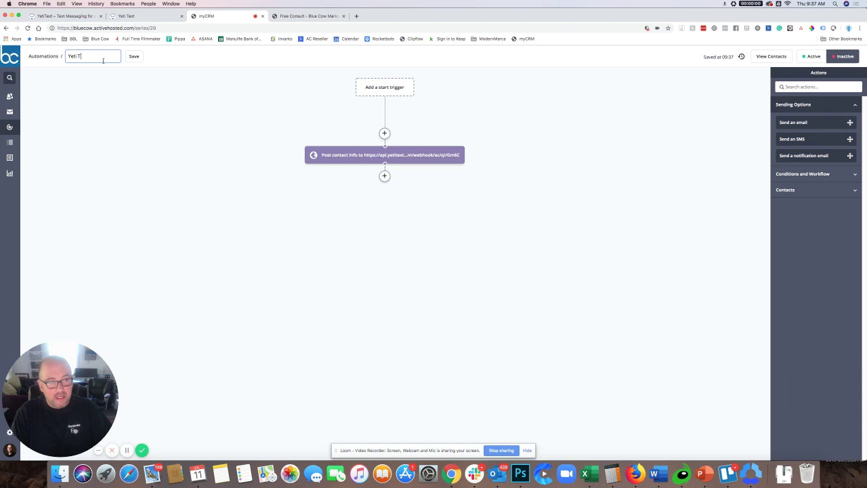
text(ext Demo)
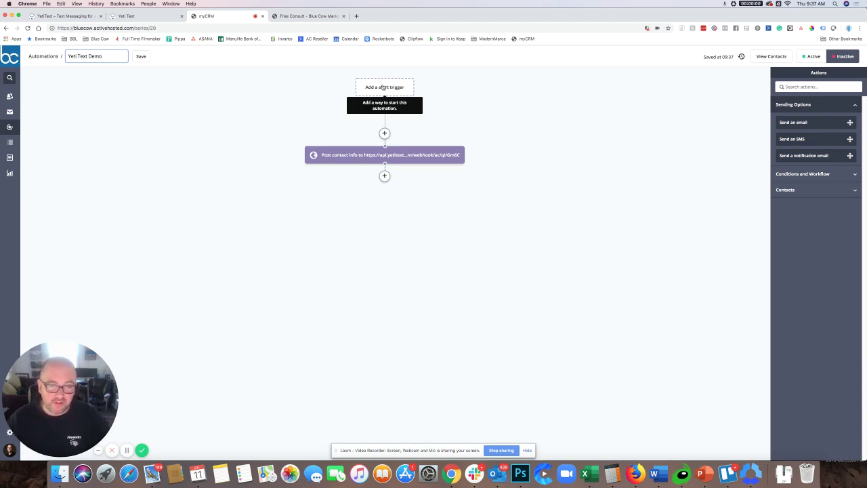
Step: Try adding a Send an Email step, dismiss its notice, and set the automation Active
click(385, 134)
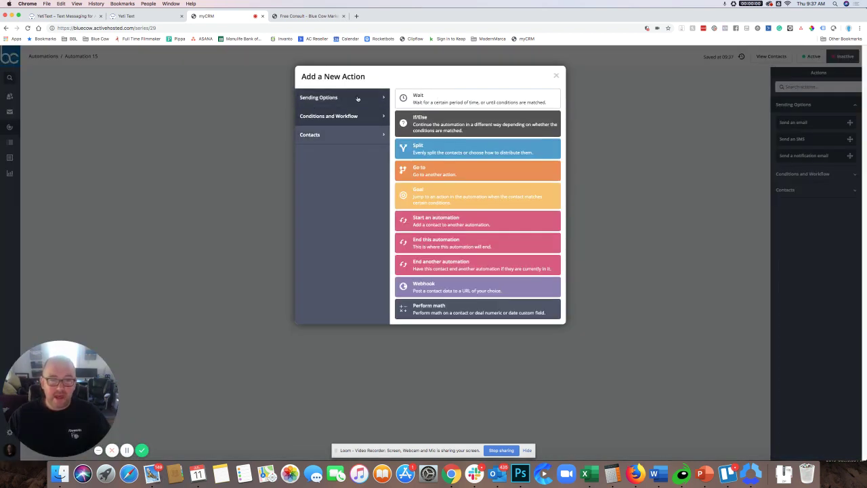
click(317, 99)
click(461, 100)
click(453, 149)
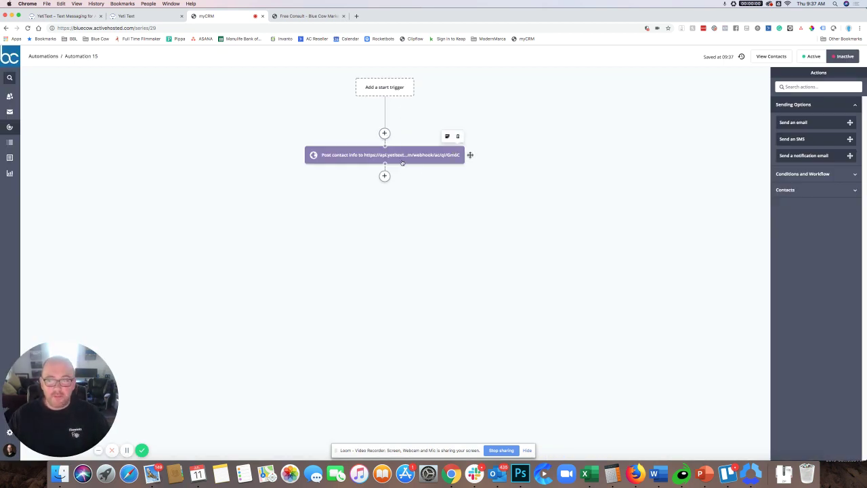
click(806, 59)
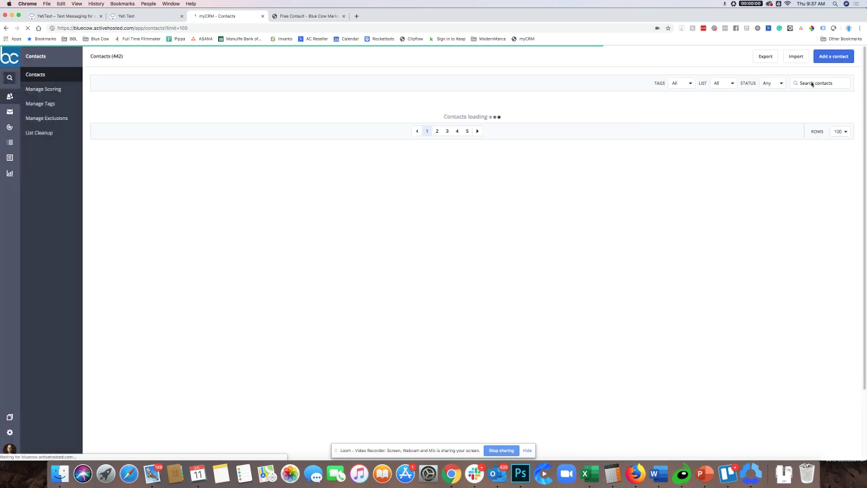
Step: Search the ActiveCampaign contacts list for the test contact and open their record
click(808, 83)
text(Shaun)
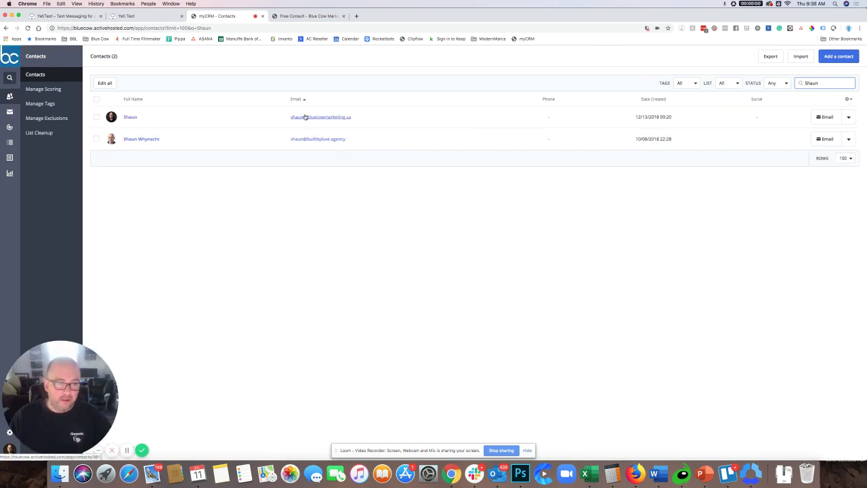
click(129, 117)
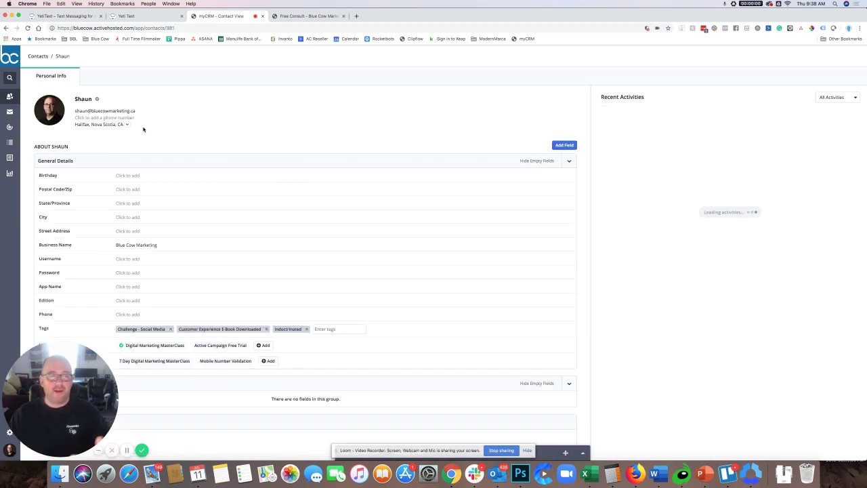
Step: Add the contact's phone number to the Phone field and save it
scroll(129, 264, down, 1)
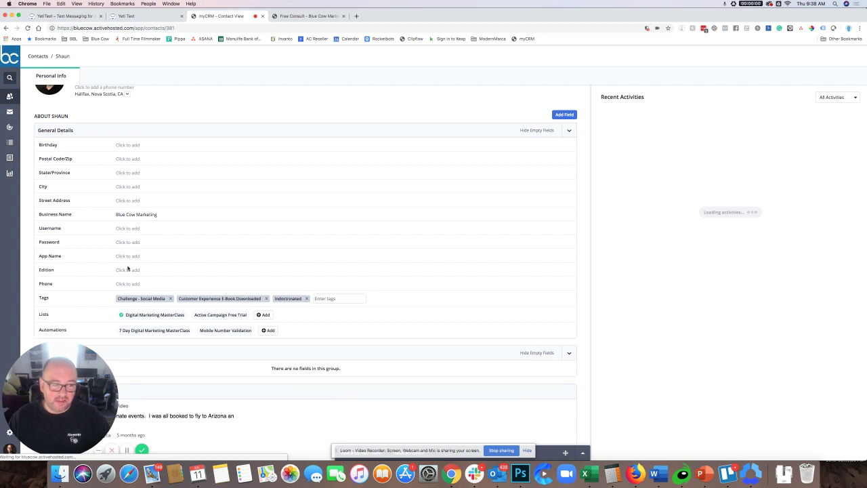
click(123, 285)
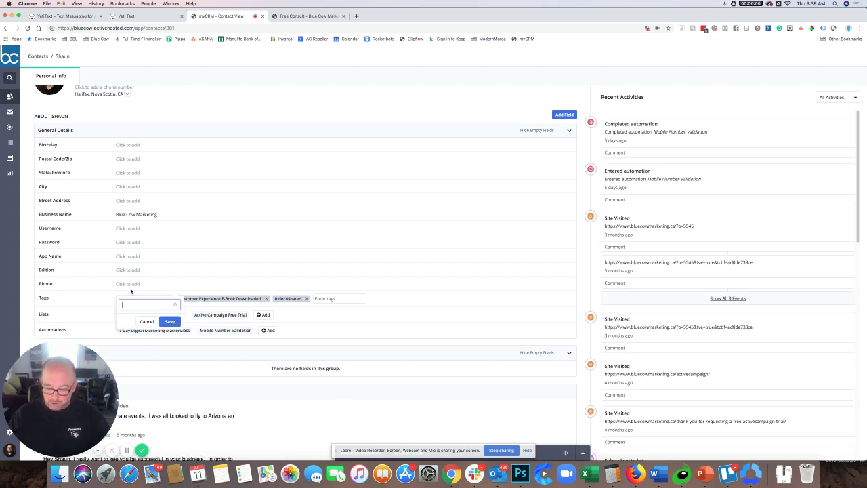
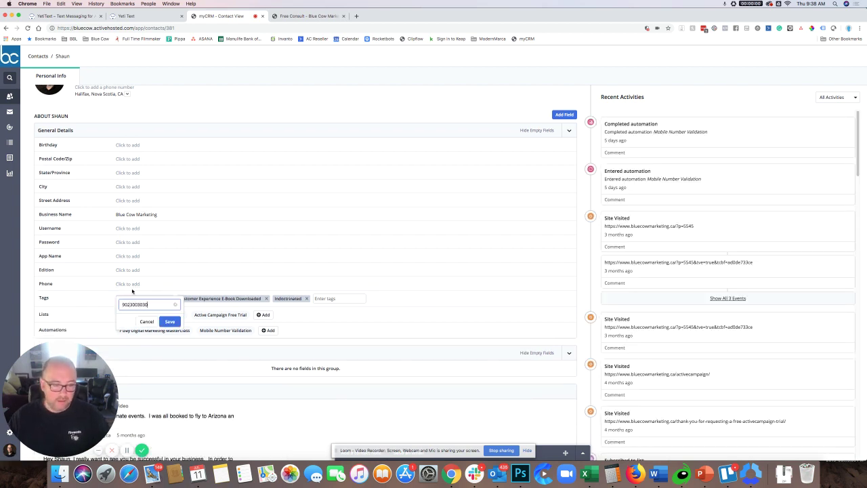
click(169, 321)
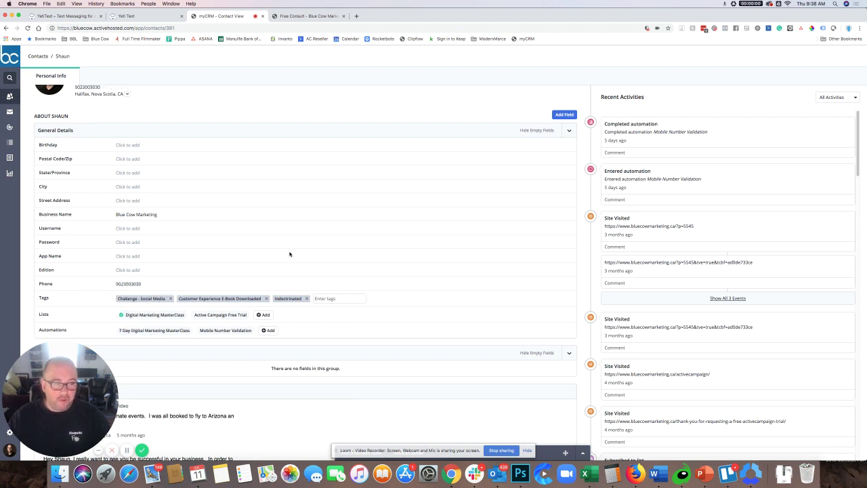
scroll(289, 254, up, 1)
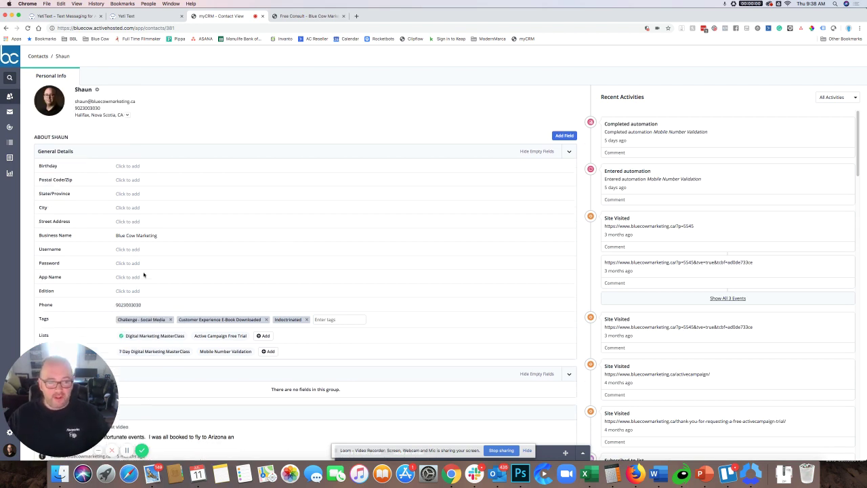
scroll(144, 274, down, 1)
scroll(144, 275, down, 2)
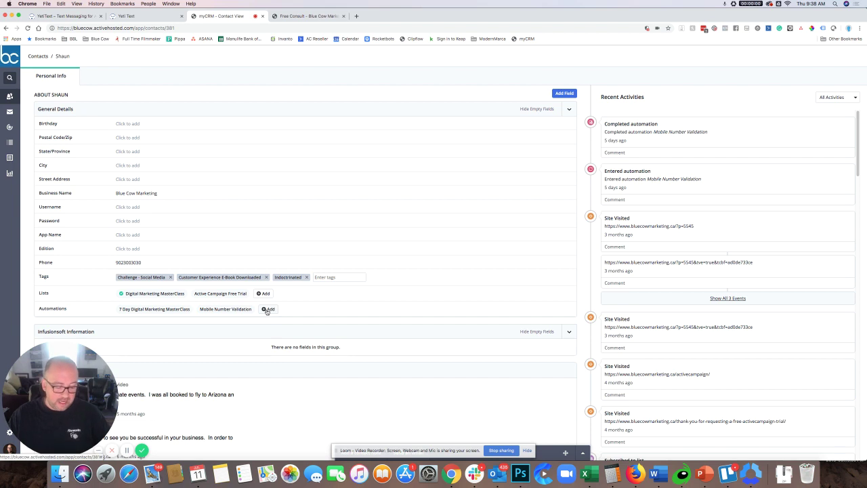
Step: Enrol the test contact in Automation 15 from the record's Automations row
click(267, 309)
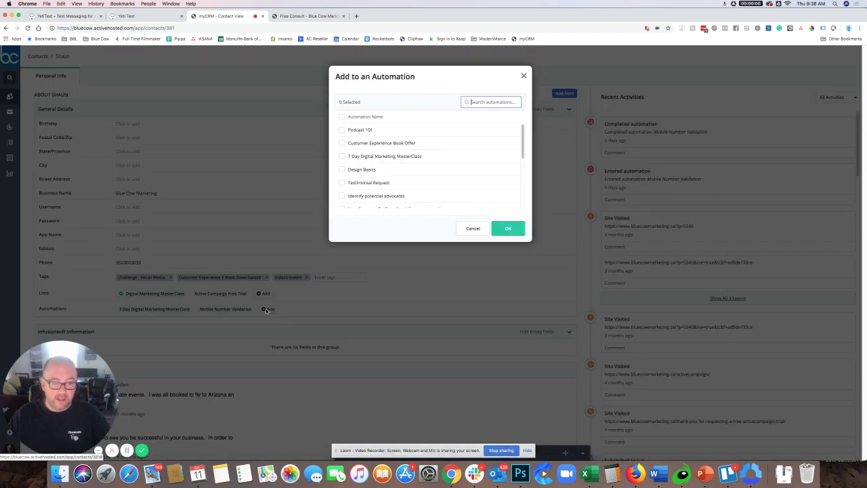
scroll(388, 136, down, 5)
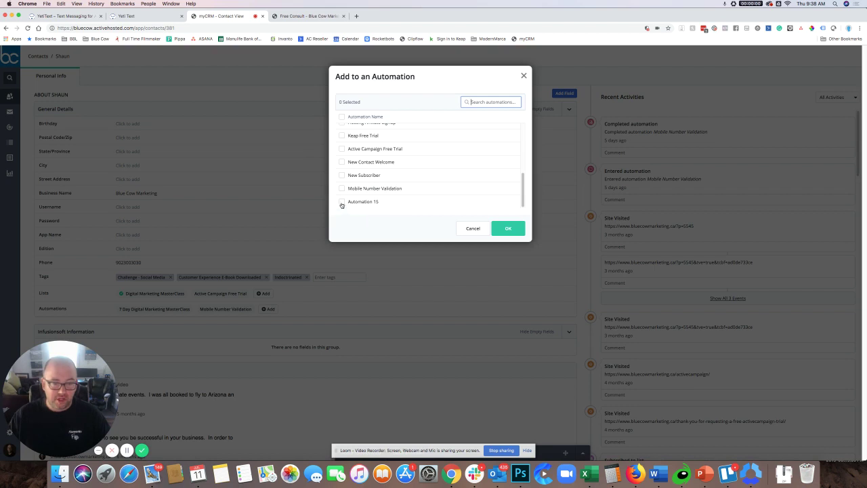
click(342, 202)
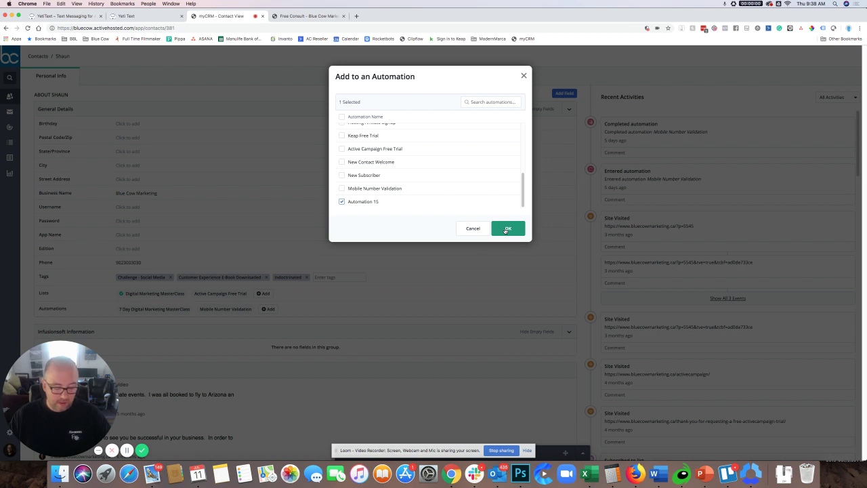
click(506, 229)
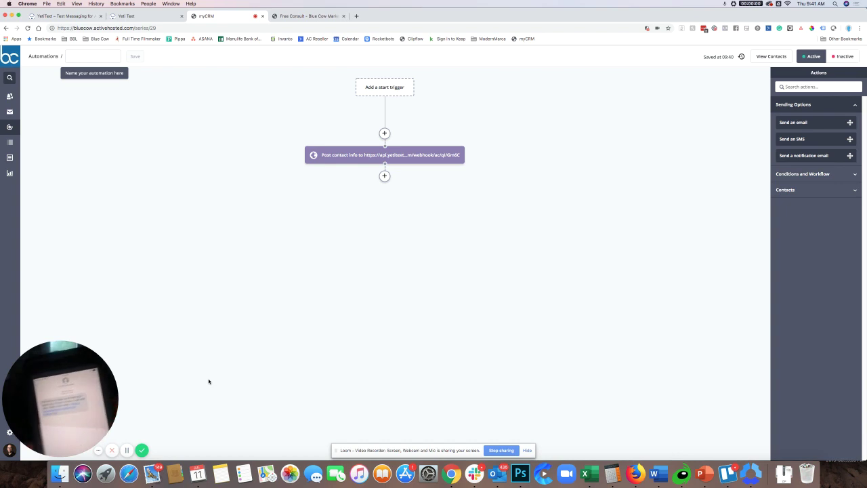
Step: Open Yeti Text's Live Chat, allow browser notifications, reload, and show the incoming chats inbox
click(136, 16)
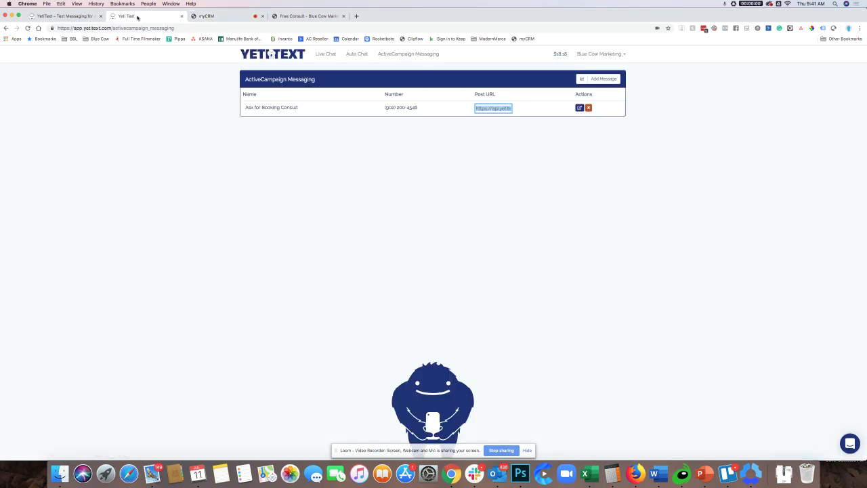
click(323, 55)
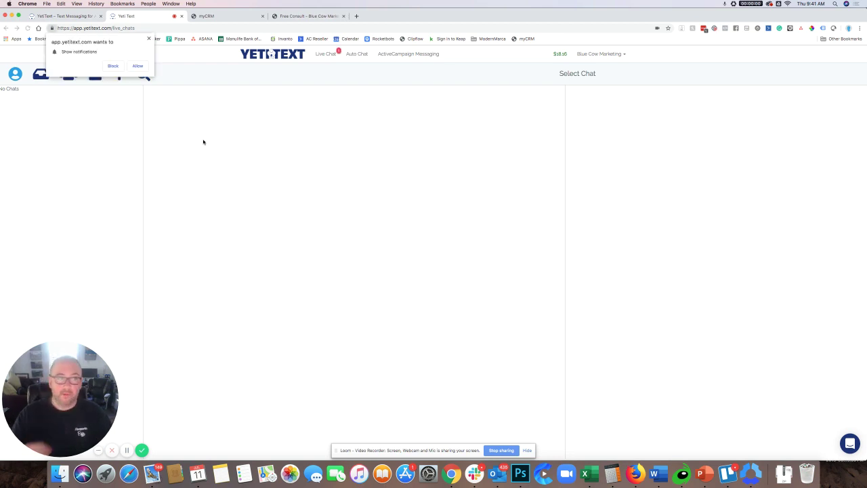
click(137, 66)
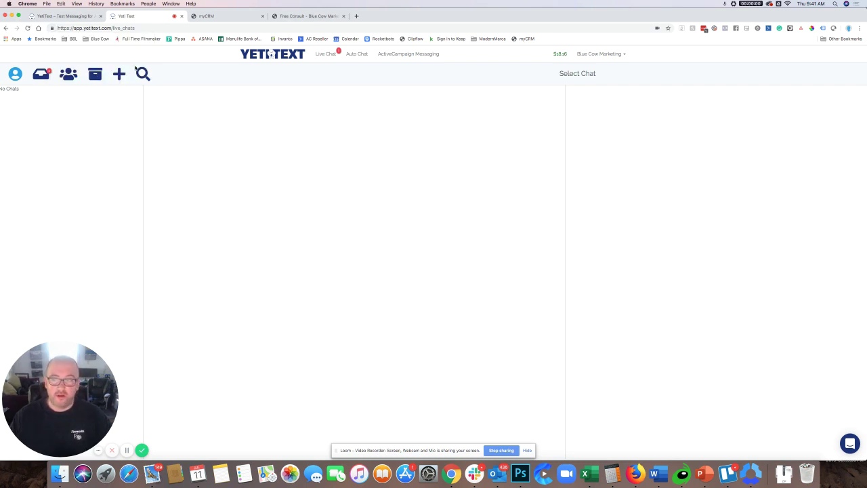
click(324, 55)
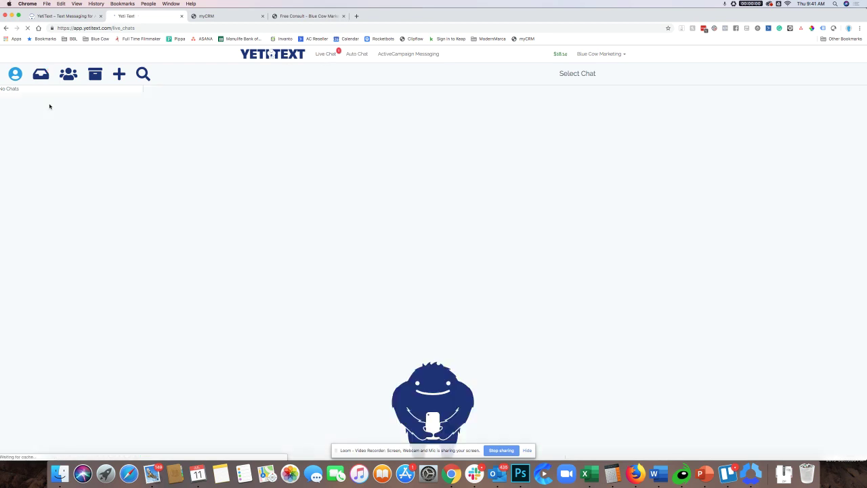
click(42, 76)
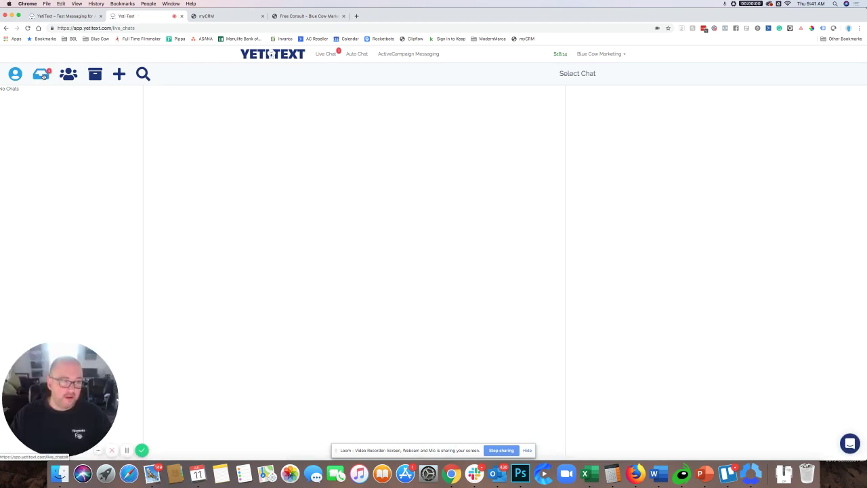
Step: Open the contact's chat with the booking-link text and their reply 'Ok thanks I will do that'
click(115, 94)
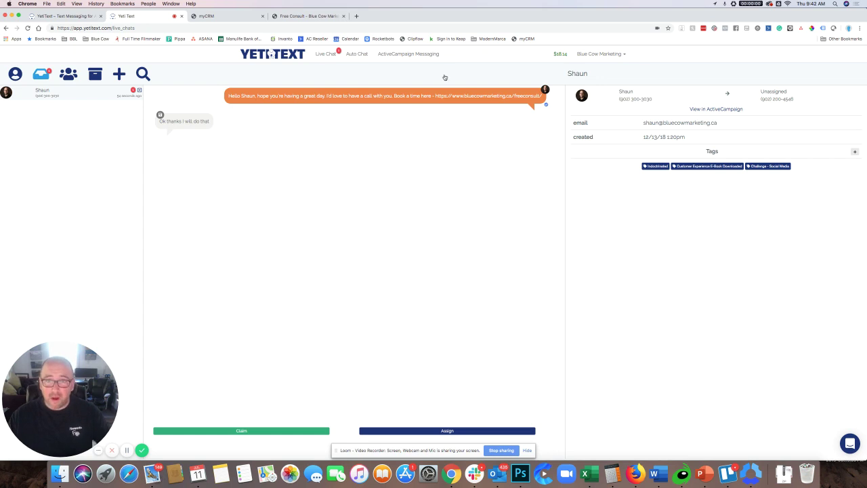
click(611, 56)
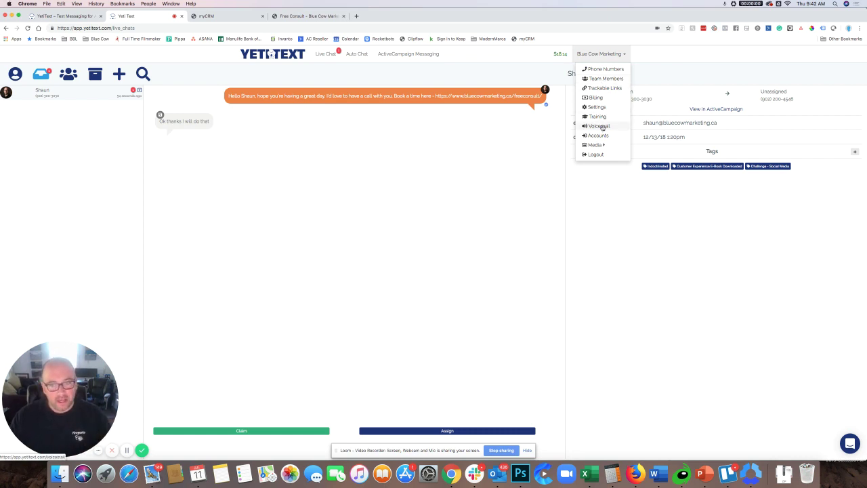
Step: Choose Voicemail from the Blue Cow Marketing account menu to show Direct Voicemail
click(600, 126)
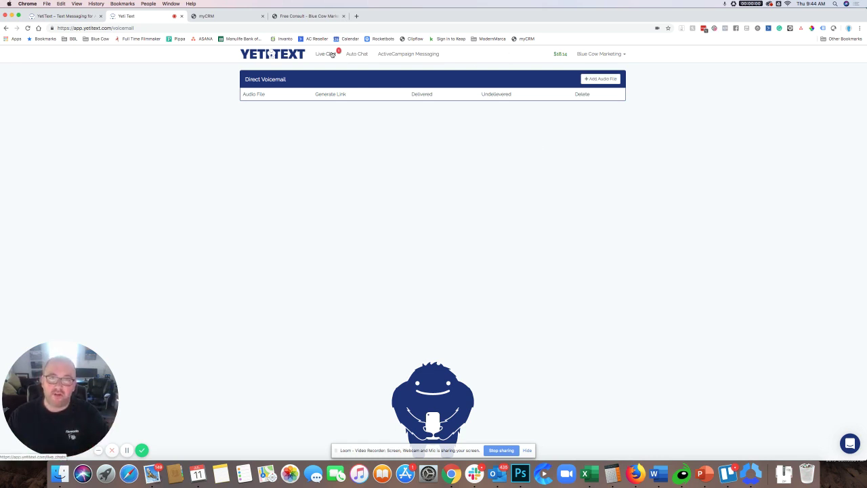
Step: Open the YetiText website's Integrations page and browse the ActiveCampaign, Drip, HubSpot and ConvertKit options
click(44, 16)
click(585, 59)
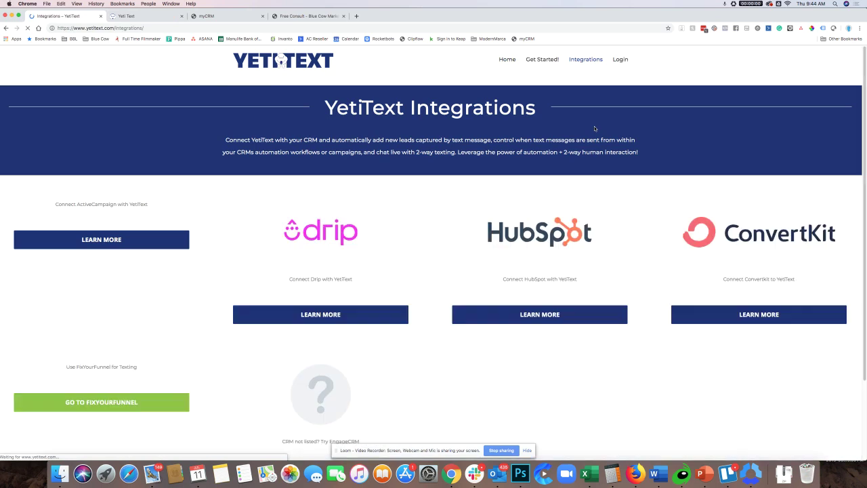
scroll(587, 160, down, 5)
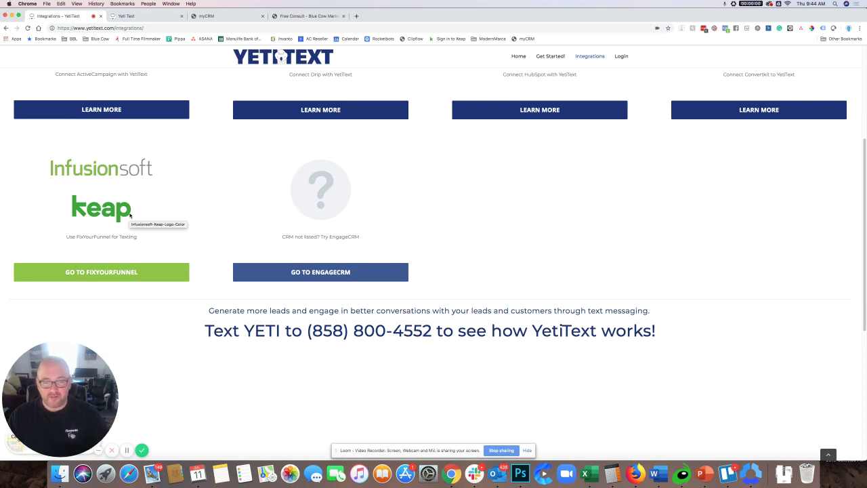
scroll(291, 237, up, 5)
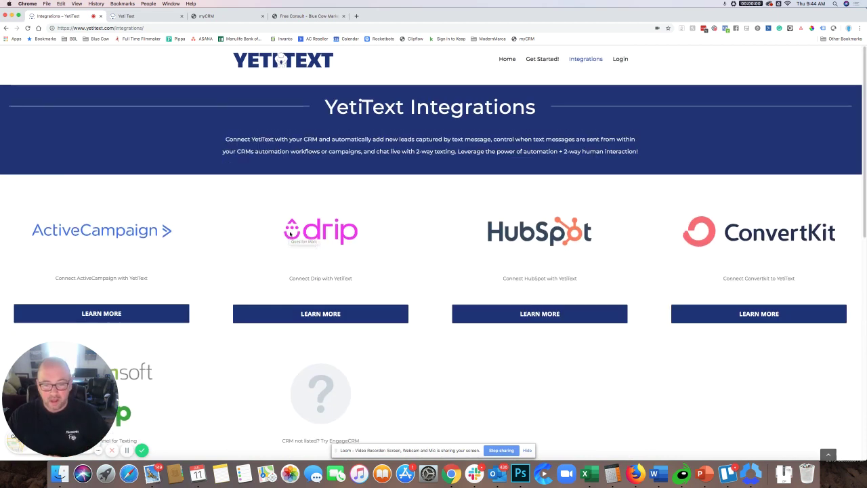